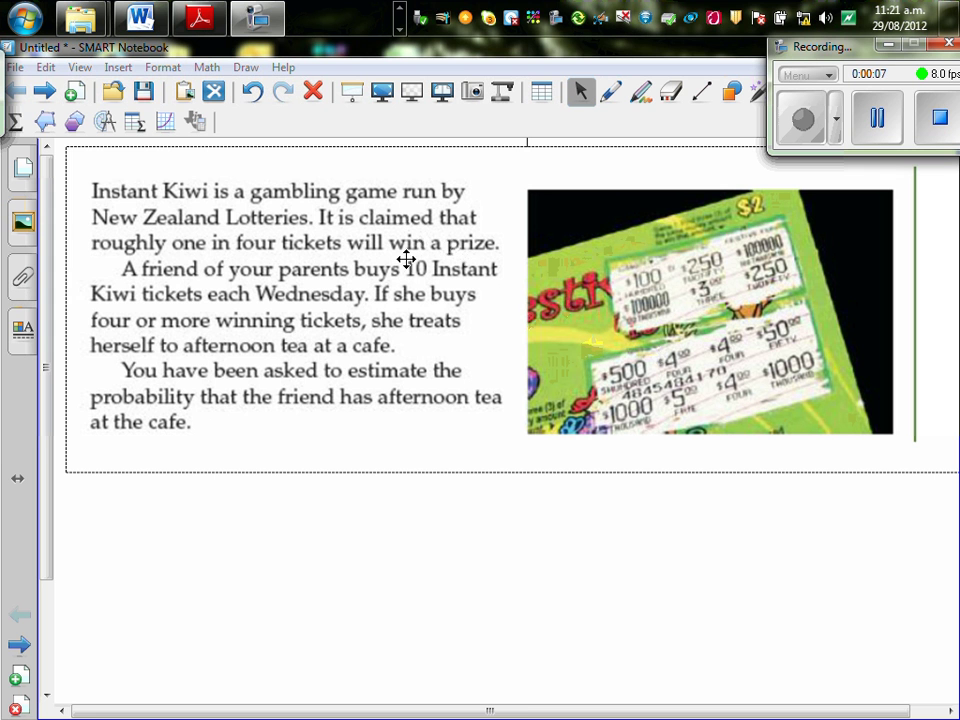
# Underline 'one in four tickets', '10 Instant Kiwi', 'each Wednesday', 'four or more' and 'tea at a cafe' in black ink
pyautogui.click(611, 95)
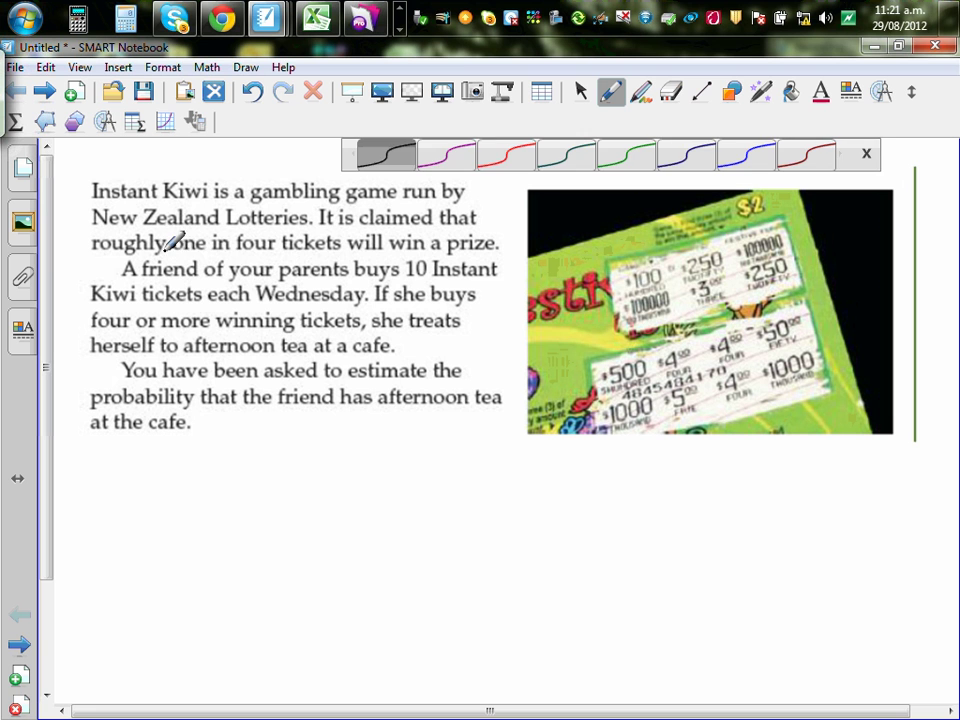
pyautogui.moveTo(176, 254); pyautogui.dragTo(493, 254)
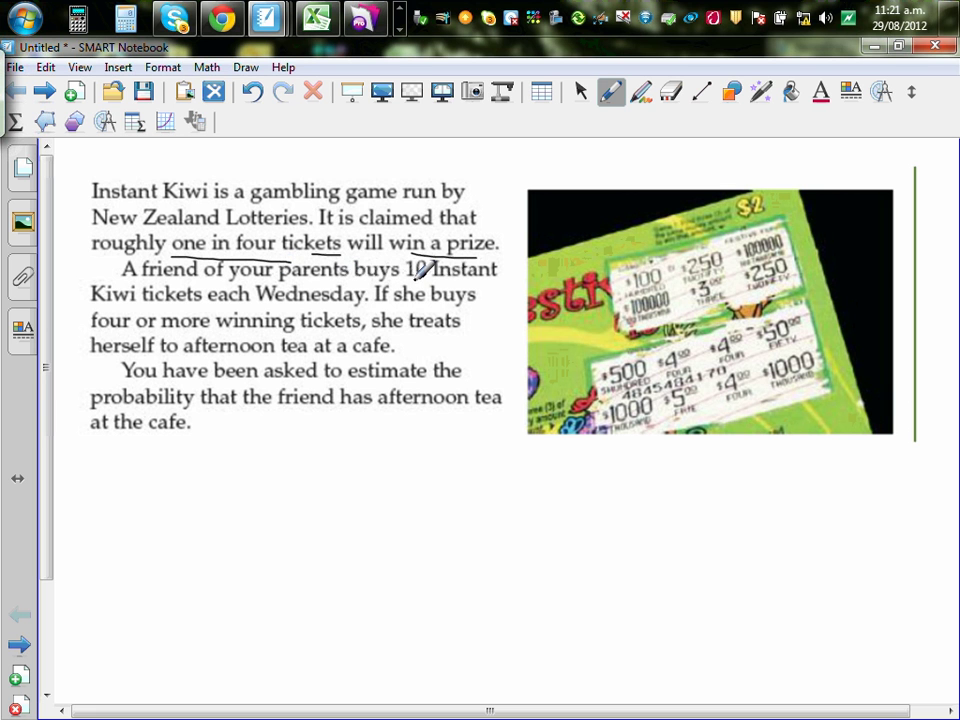
pyautogui.moveTo(407, 281); pyautogui.dragTo(494, 281)
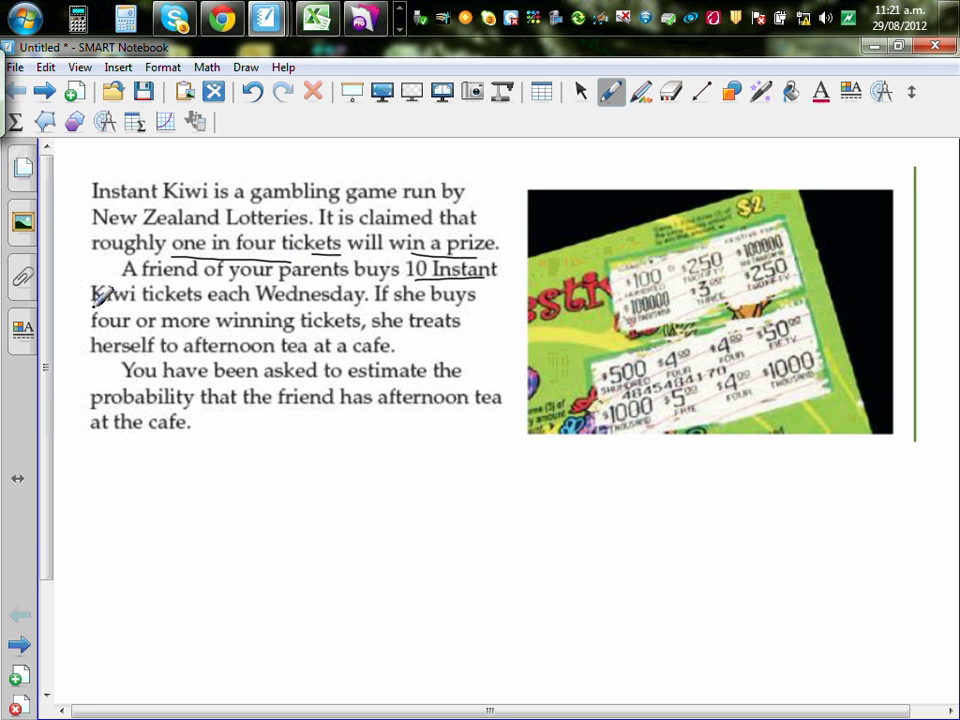
pyautogui.moveTo(93, 303); pyautogui.dragTo(121, 304)
pyautogui.moveTo(229, 305); pyautogui.dragTo(267, 306)
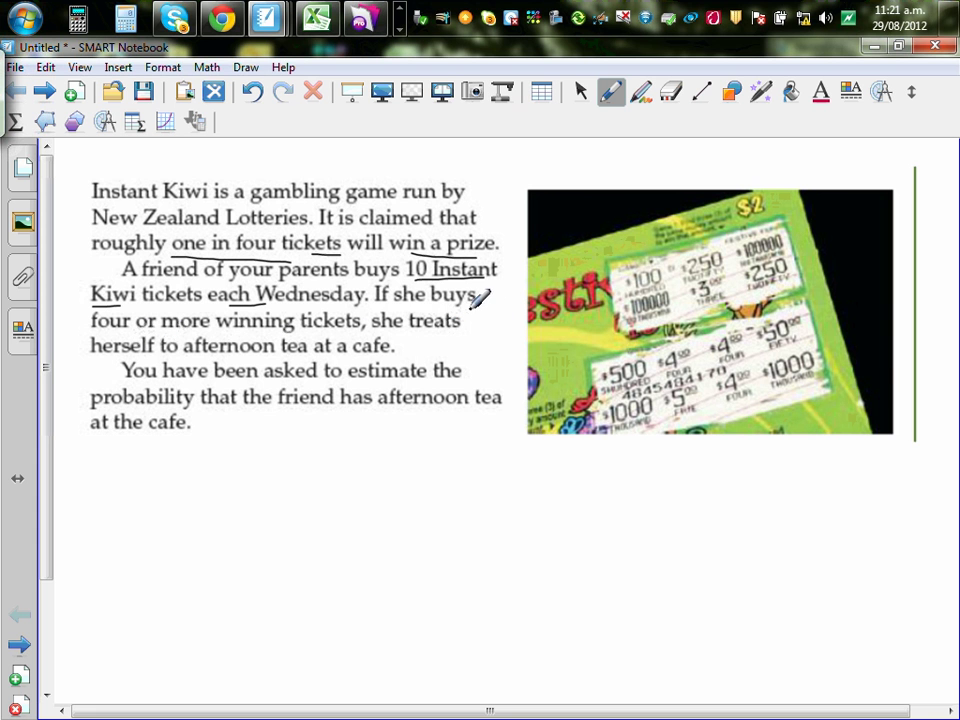
pyautogui.moveTo(93, 330); pyautogui.dragTo(434, 336)
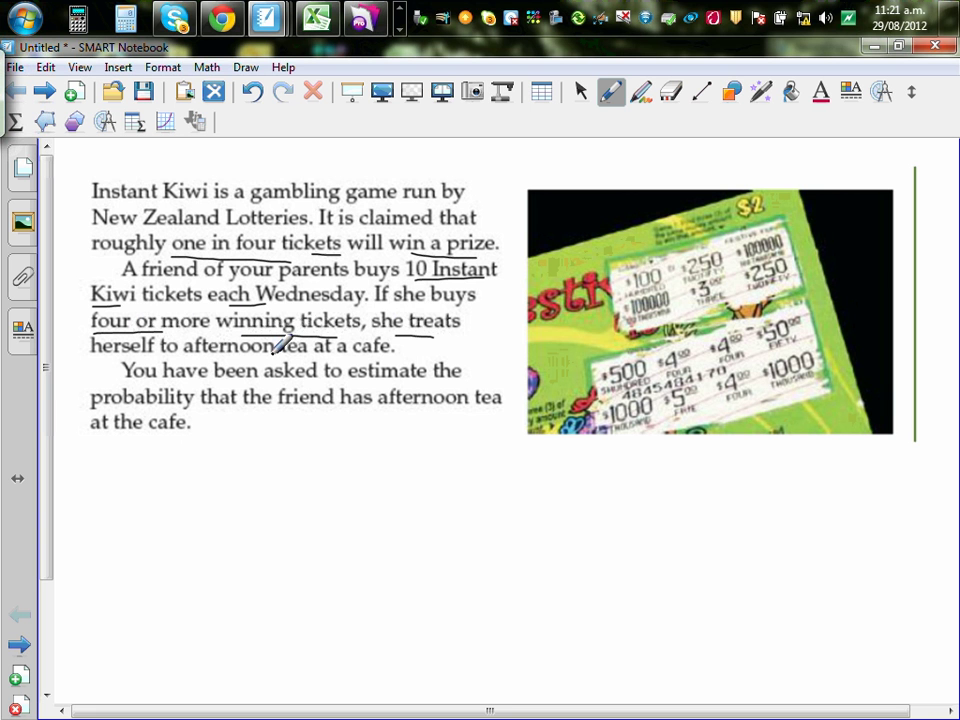
pyautogui.moveTo(281, 353); pyautogui.dragTo(392, 352)
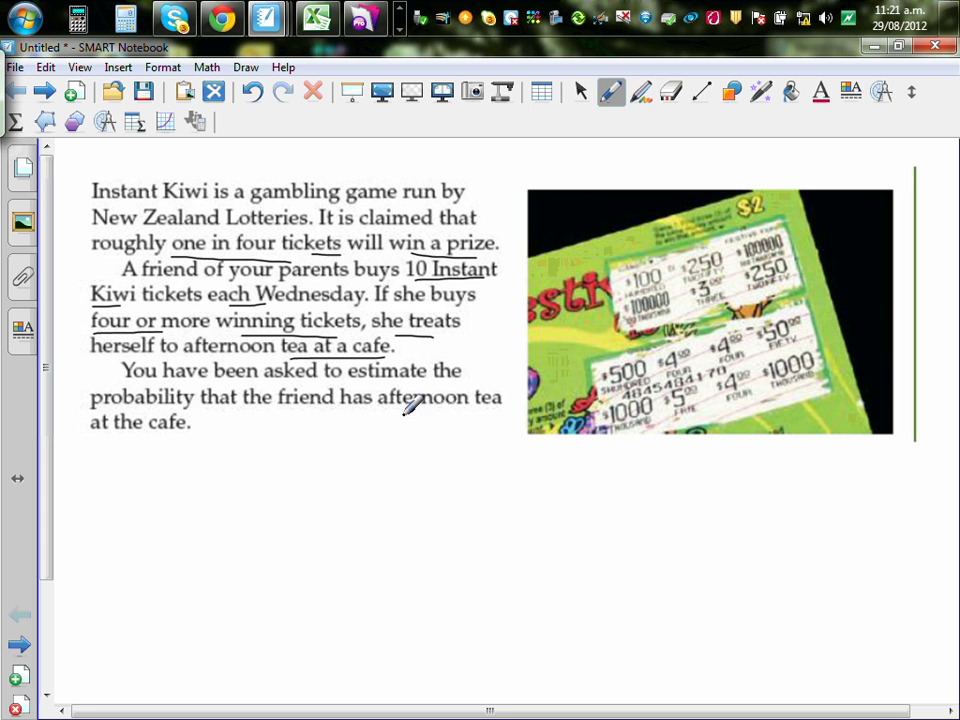
pyautogui.moveTo(152, 423); pyautogui.dragTo(188, 418)
# Write '1 in 4 win the ticket' in blue ink below the problem
pyautogui.click(607, 97)
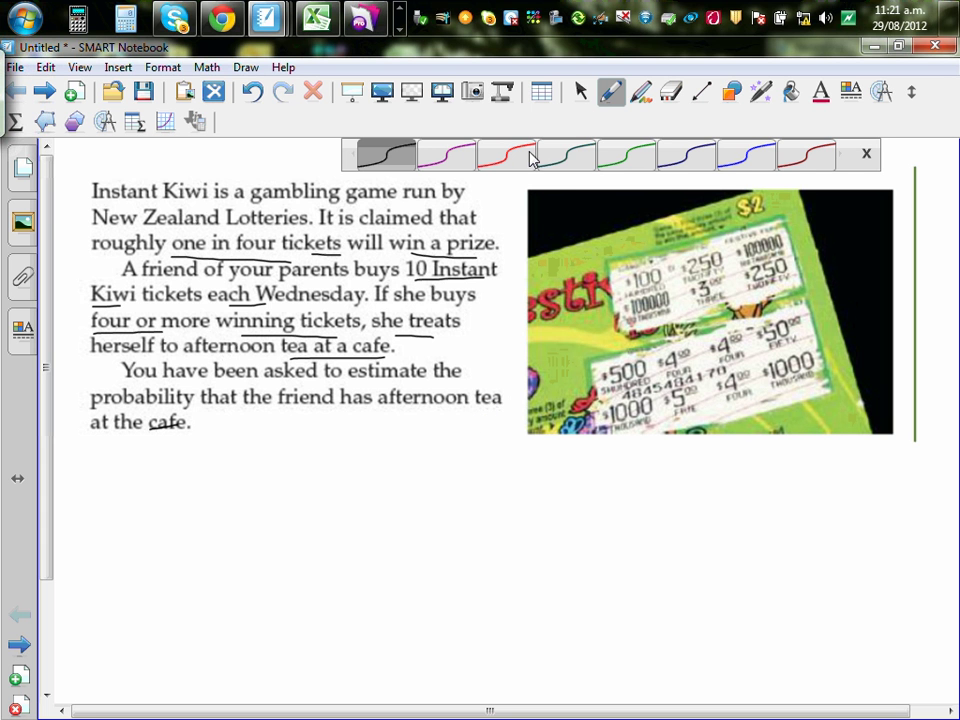
pyautogui.click(733, 166)
pyautogui.moveTo(109, 469)
pyautogui.mouseDown()
pyautogui.moveTo(105, 486)
pyautogui.moveTo(205, 478)
pyautogui.moveTo(195, 488)
pyautogui.moveTo(274, 470)
pyautogui.moveTo(283, 486)
pyautogui.moveTo(293, 478)
pyautogui.moveTo(295, 486)
pyautogui.moveTo(381, 488)
pyautogui.moveTo(432, 466)
pyautogui.moveTo(433, 486)
pyautogui.moveTo(442, 486)
pyautogui.mouseUp()
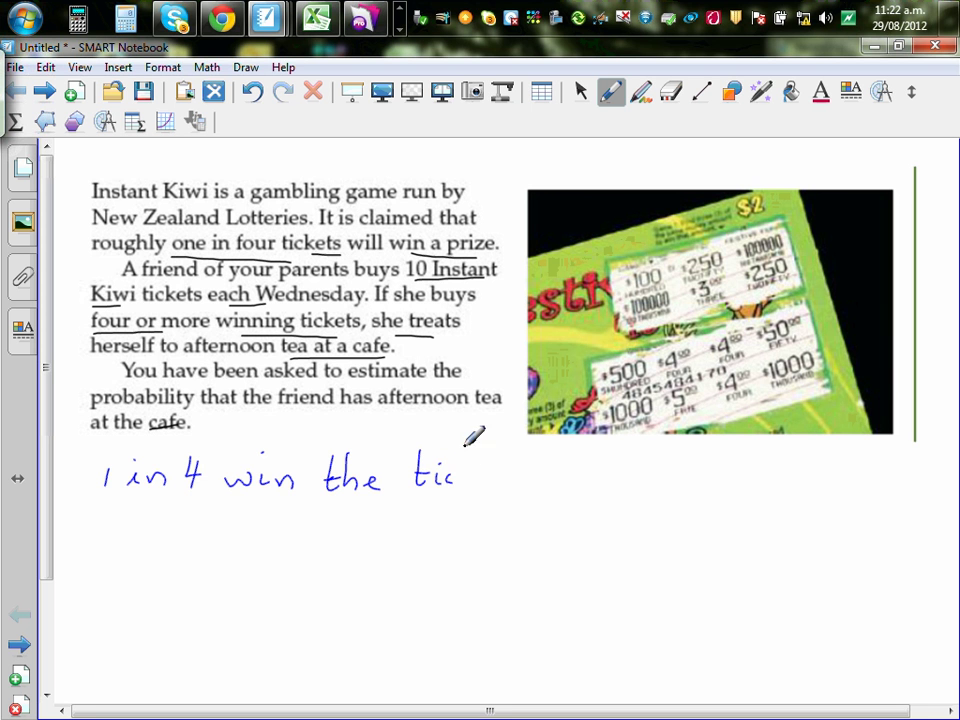
pyautogui.moveTo(458, 440); pyautogui.dragTo(458, 486)
pyautogui.moveTo(468, 466)
pyautogui.mouseDown()
pyautogui.moveTo(470, 486)
pyautogui.moveTo(490, 486)
pyautogui.mouseUp()
pyautogui.moveTo(497, 452); pyautogui.dragTo(497, 486)
pyautogui.moveTo(492, 466); pyautogui.dragTo(505, 459)
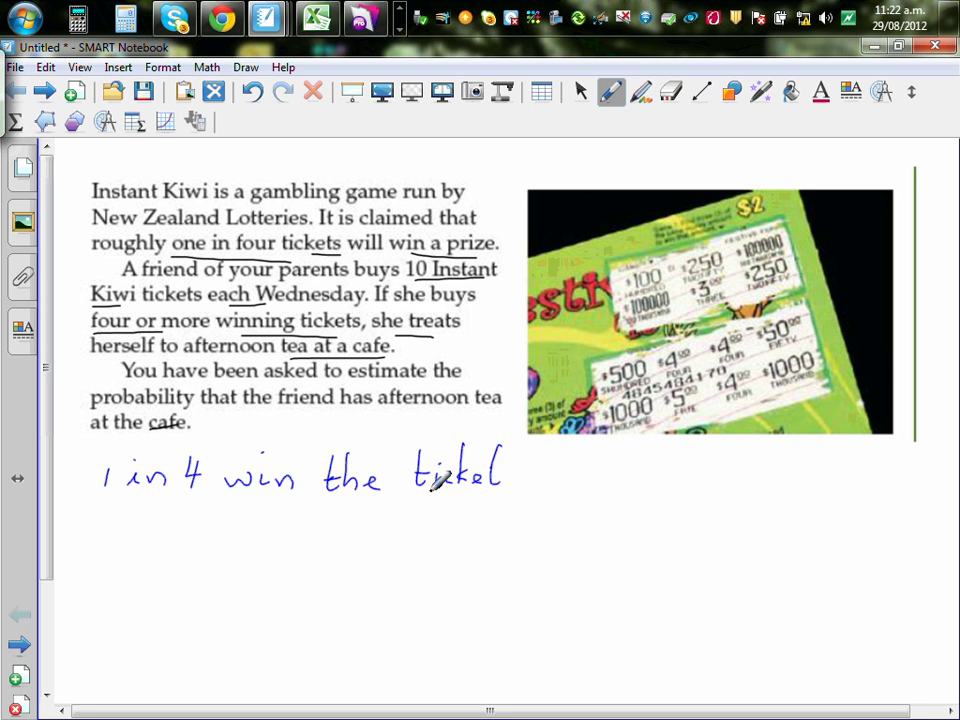
# Write '10 tickets' beneath it and draw a box around '1 in 4'
pyautogui.moveTo(141, 522)
pyautogui.mouseDown()
pyautogui.moveTo(141, 541)
pyautogui.moveTo(154, 527)
pyautogui.moveTo(180, 542)
pyautogui.moveTo(189, 527)
pyautogui.moveTo(209, 541)
pyautogui.moveTo(241, 540)
pyautogui.moveTo(260, 524)
pyautogui.moveTo(265, 540)
pyautogui.moveTo(272, 517)
pyautogui.moveTo(280, 538)
pyautogui.mouseUp()
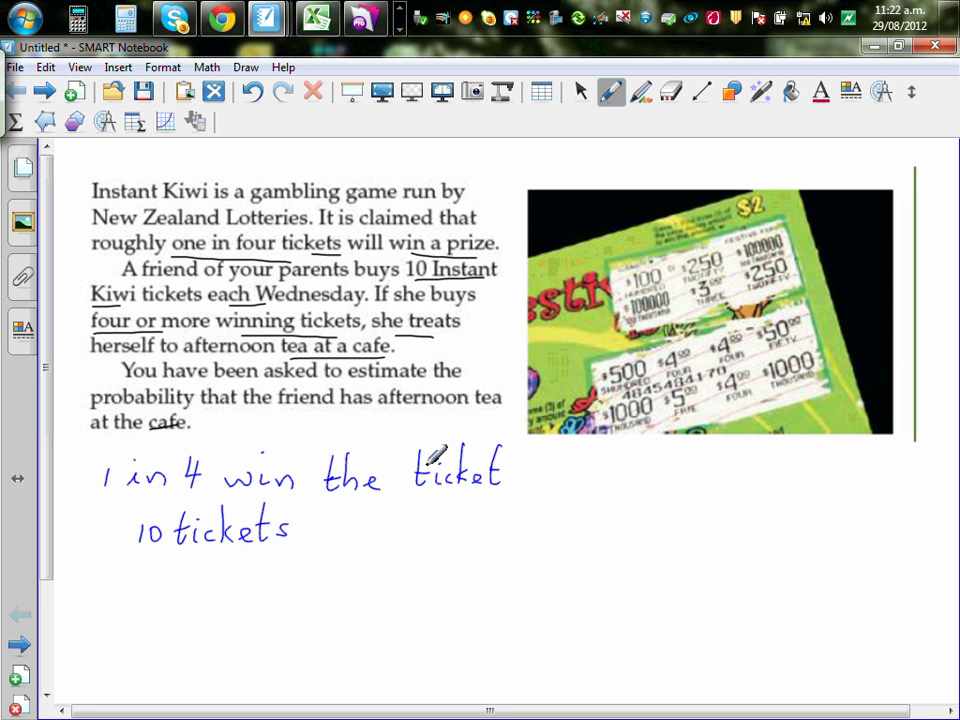
pyautogui.moveTo(45, 367); pyautogui.dragTo(45, 447)
pyautogui.moveTo(96, 352)
pyautogui.mouseDown()
pyautogui.moveTo(102, 391)
pyautogui.moveTo(197, 395)
pyautogui.moveTo(212, 362)
pyautogui.moveTo(205, 342)
pyautogui.moveTo(103, 342)
pyautogui.mouseUp()
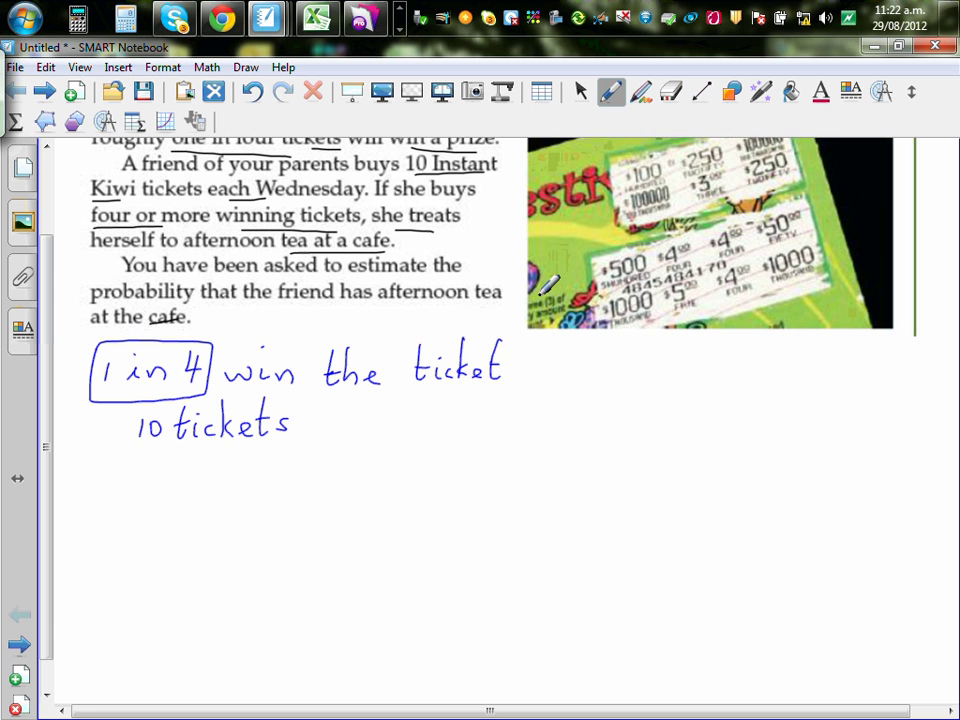
# In dark teal ink, write step ① 'Generate ran# 1, 2, 3, 4'
pyautogui.click(606, 94)
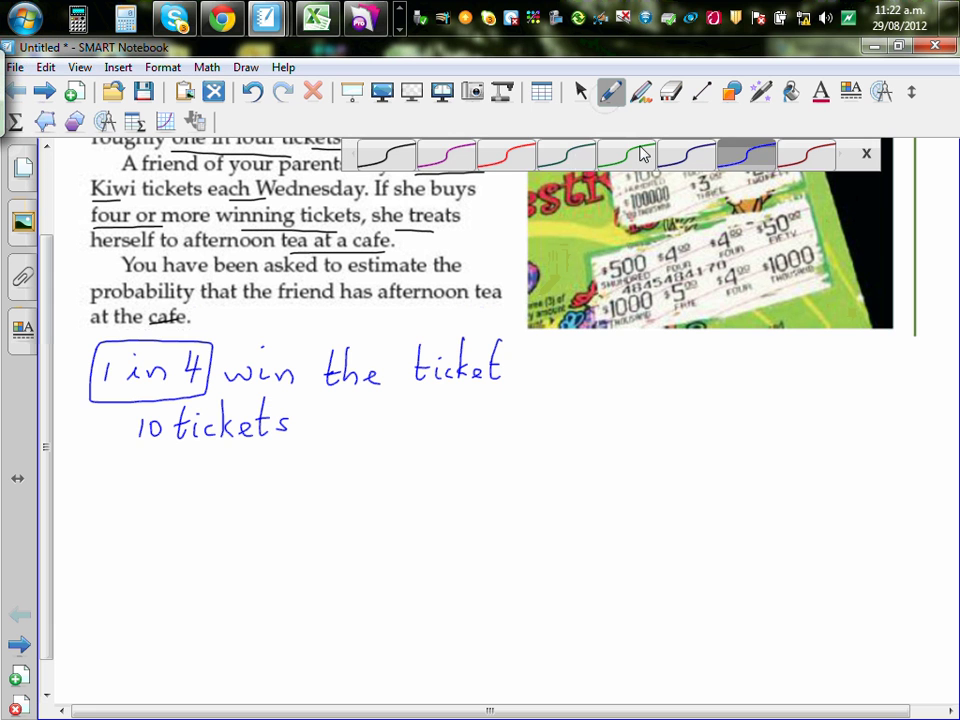
pyautogui.click(566, 160)
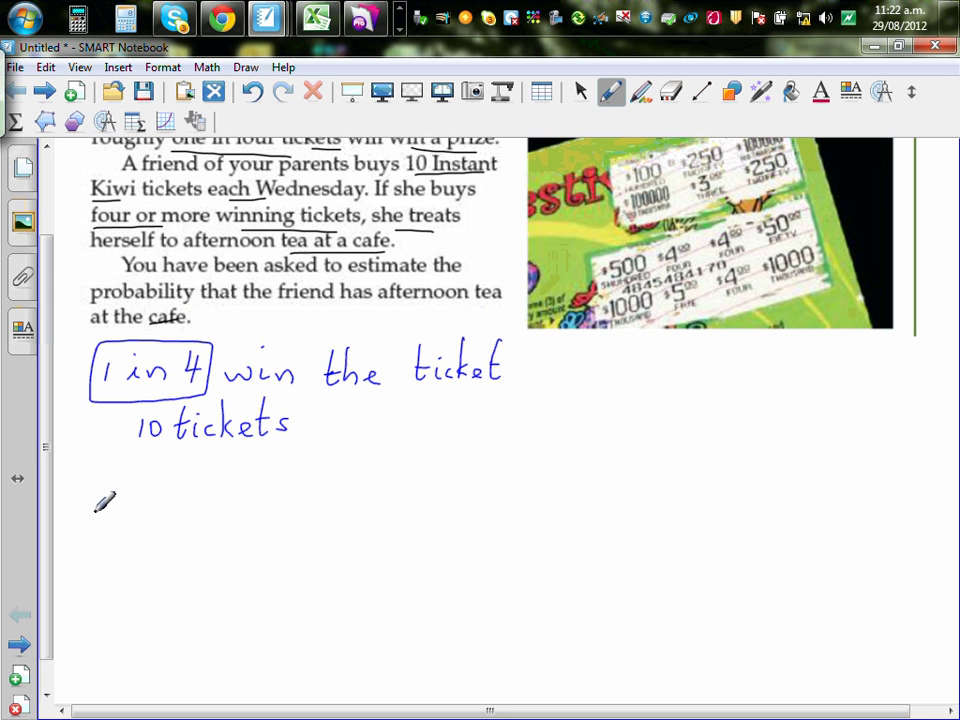
pyautogui.moveTo(96, 499)
pyautogui.mouseDown()
pyautogui.moveTo(100, 530)
pyautogui.moveTo(93, 500)
pyautogui.mouseUp()
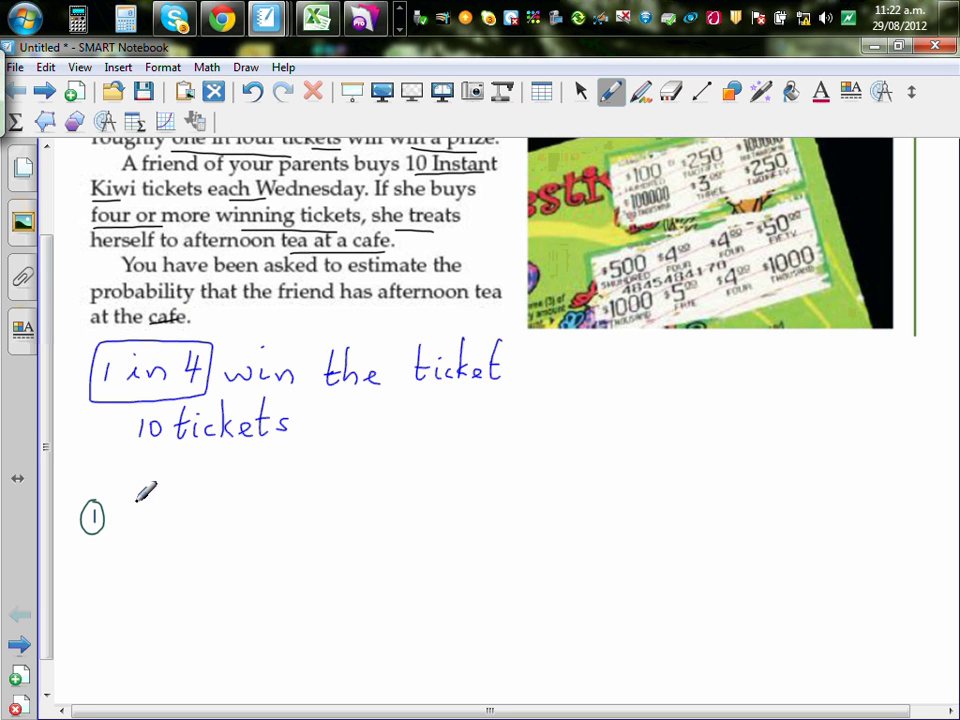
pyautogui.moveTo(134, 493)
pyautogui.mouseDown()
pyautogui.moveTo(136, 515)
pyautogui.moveTo(251, 506)
pyautogui.moveTo(366, 520)
pyautogui.moveTo(388, 510)
pyautogui.mouseUp()
pyautogui.moveTo(452, 498)
pyautogui.mouseDown()
pyautogui.moveTo(450, 520)
pyautogui.moveTo(579, 516)
pyautogui.mouseUp()
pyautogui.moveTo(575, 500); pyautogui.dragTo(573, 528)
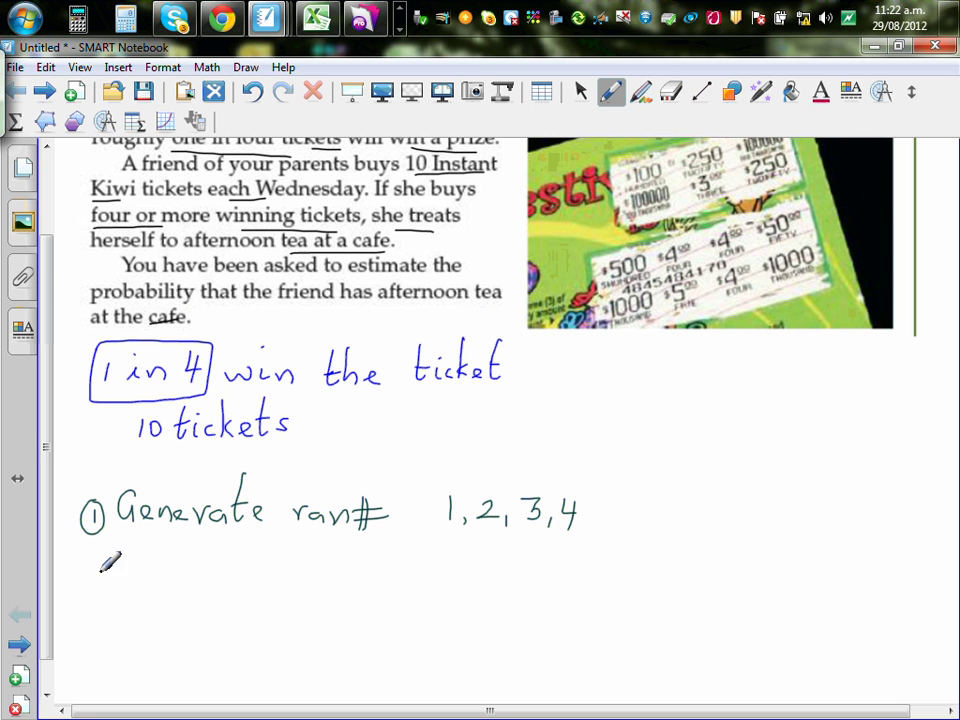
# Write step ② '4 → winning #'
pyautogui.moveTo(95, 588); pyautogui.dragTo(100, 578)
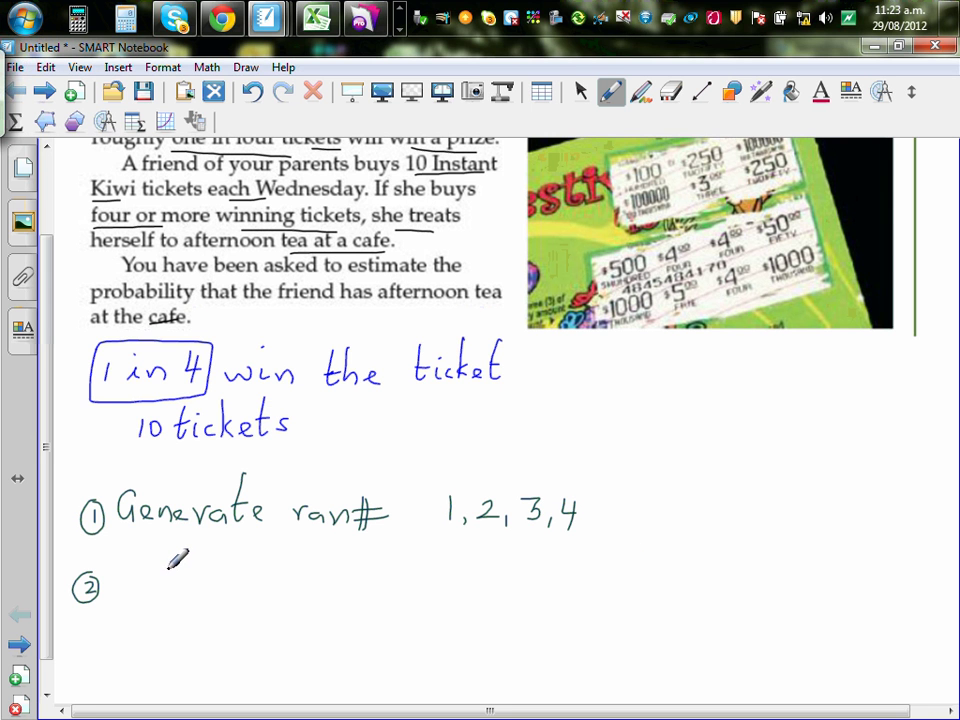
pyautogui.moveTo(168, 563)
pyautogui.mouseDown()
pyautogui.moveTo(176, 597)
pyautogui.moveTo(262, 588)
pyautogui.moveTo(309, 597)
pyautogui.moveTo(412, 577)
pyautogui.moveTo(390, 630)
pyautogui.mouseUp()
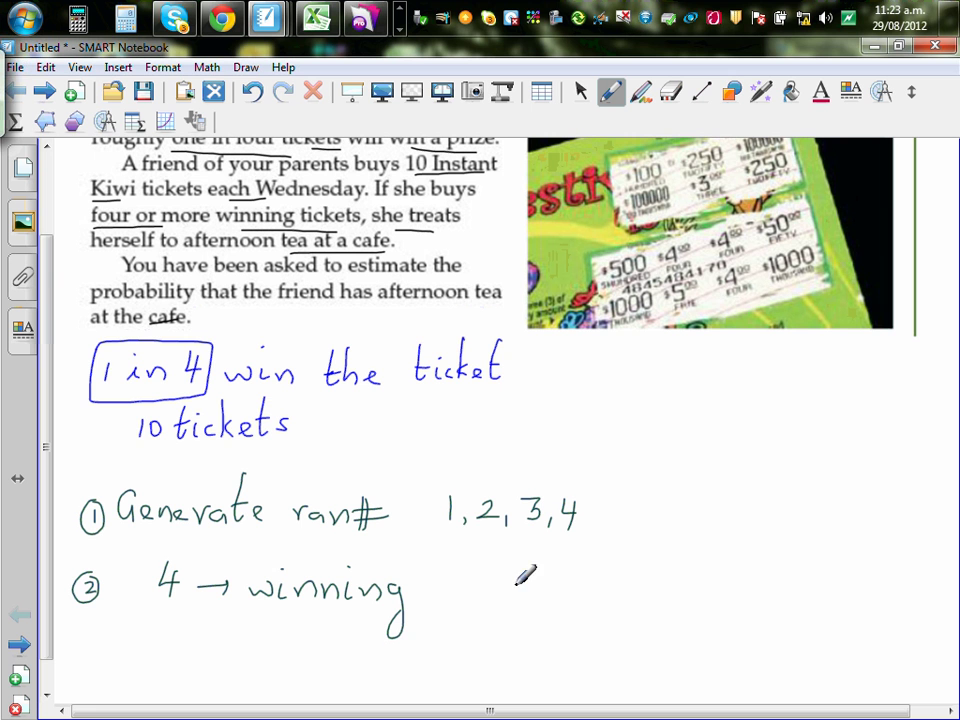
pyautogui.moveTo(451, 575)
pyautogui.mouseDown()
pyautogui.moveTo(452, 600)
pyautogui.moveTo(437, 598)
pyautogui.moveTo(471, 577)
pyautogui.moveTo(474, 590)
pyautogui.mouseUp()
pyautogui.moveTo(44, 462); pyautogui.dragTo(44, 487)
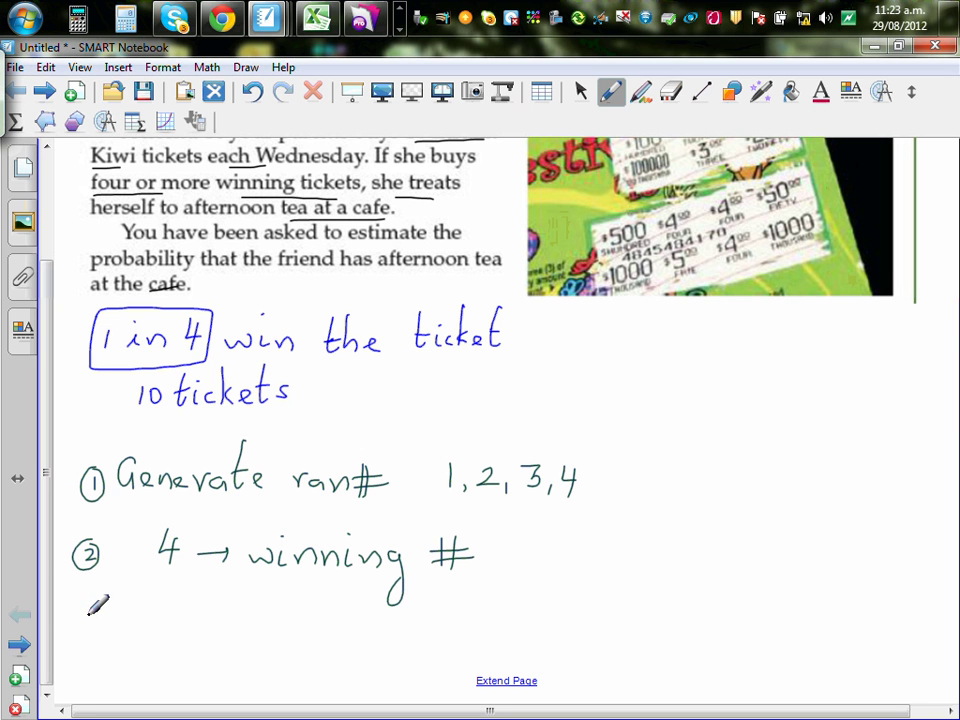
# Write step ③ '10 ran# → 10 tickets' and extend the page
pyautogui.moveTo(88, 612)
pyautogui.mouseDown()
pyautogui.moveTo(100, 618)
pyautogui.moveTo(88, 632)
pyautogui.moveTo(95, 608)
pyautogui.moveTo(135, 627)
pyautogui.moveTo(274, 608)
pyautogui.moveTo(262, 634)
pyautogui.moveTo(276, 634)
pyautogui.moveTo(292, 612)
pyautogui.mouseUp()
pyautogui.moveTo(255, 627)
pyautogui.mouseDown()
pyautogui.moveTo(374, 635)
pyautogui.moveTo(367, 643)
pyautogui.mouseUp()
pyautogui.moveTo(421, 622)
pyautogui.mouseDown()
pyautogui.moveTo(420, 639)
pyautogui.moveTo(438, 624)
pyautogui.moveTo(463, 636)
pyautogui.moveTo(478, 616)
pyautogui.moveTo(486, 636)
pyautogui.moveTo(546, 633)
pyautogui.mouseUp()
pyautogui.moveTo(553, 592)
pyautogui.mouseDown()
pyautogui.moveTo(552, 633)
pyautogui.moveTo(562, 609)
pyautogui.mouseUp()
pyautogui.moveTo(571, 624); pyautogui.dragTo(556, 652)
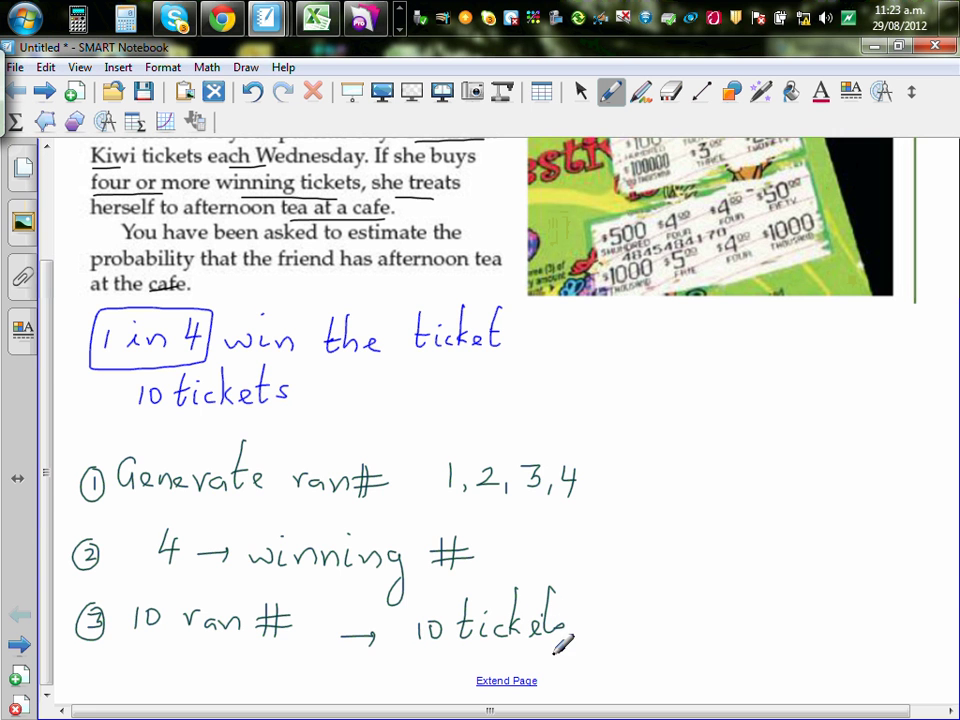
pyautogui.click(522, 680)
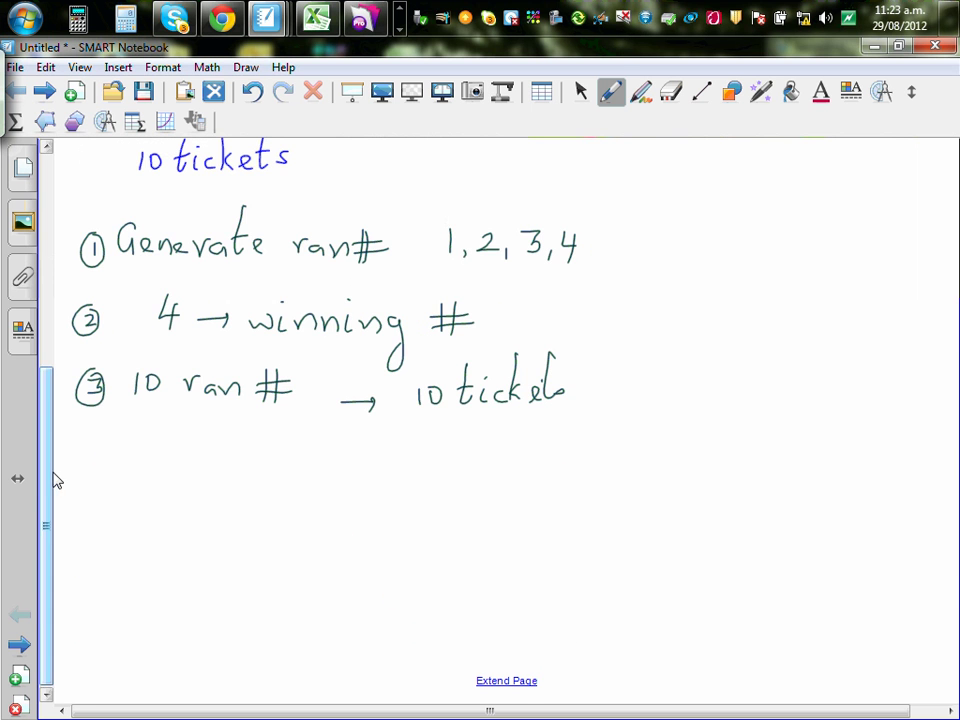
# Write the Sr# and Ran# column headings, underlining Ran#
pyautogui.moveTo(56, 476); pyautogui.dragTo(48, 405)
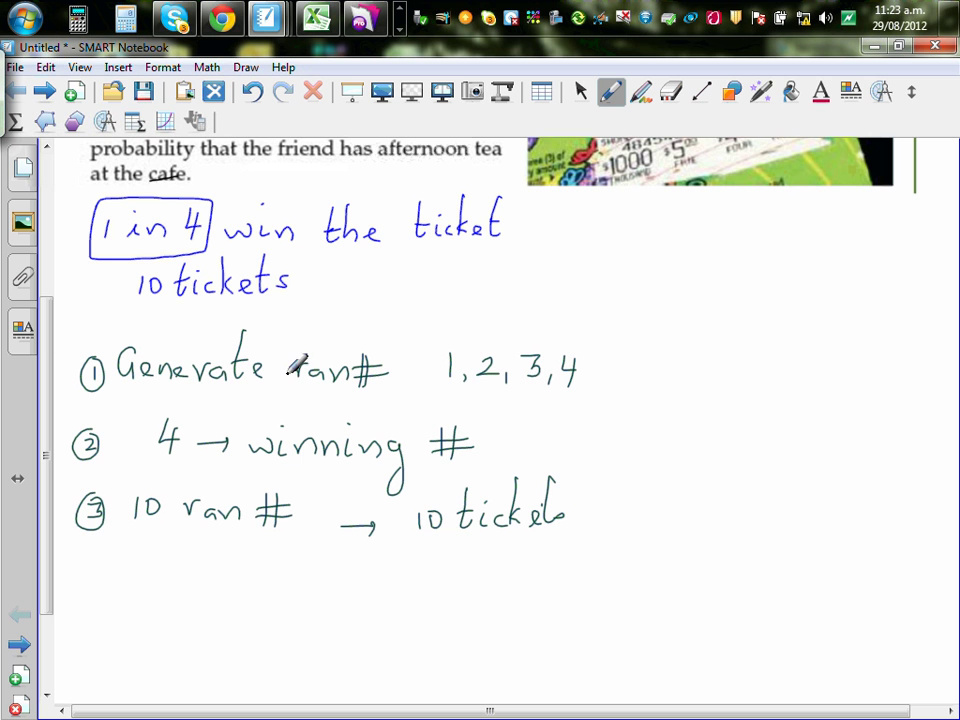
pyautogui.scroll(1, 47, 335)
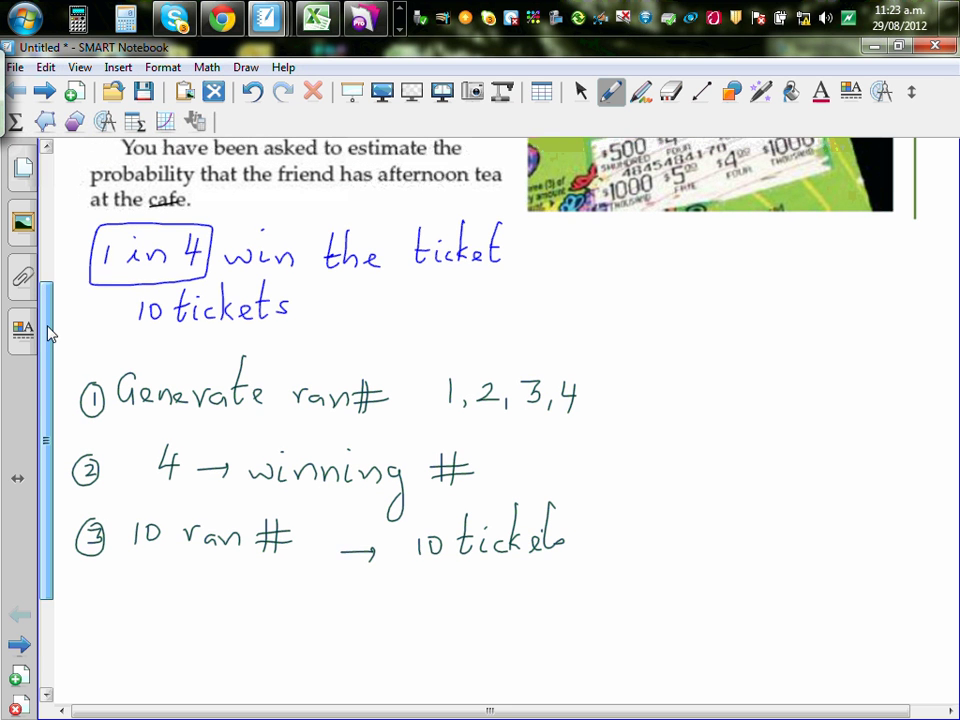
pyautogui.moveTo(49, 335); pyautogui.dragTo(58, 400)
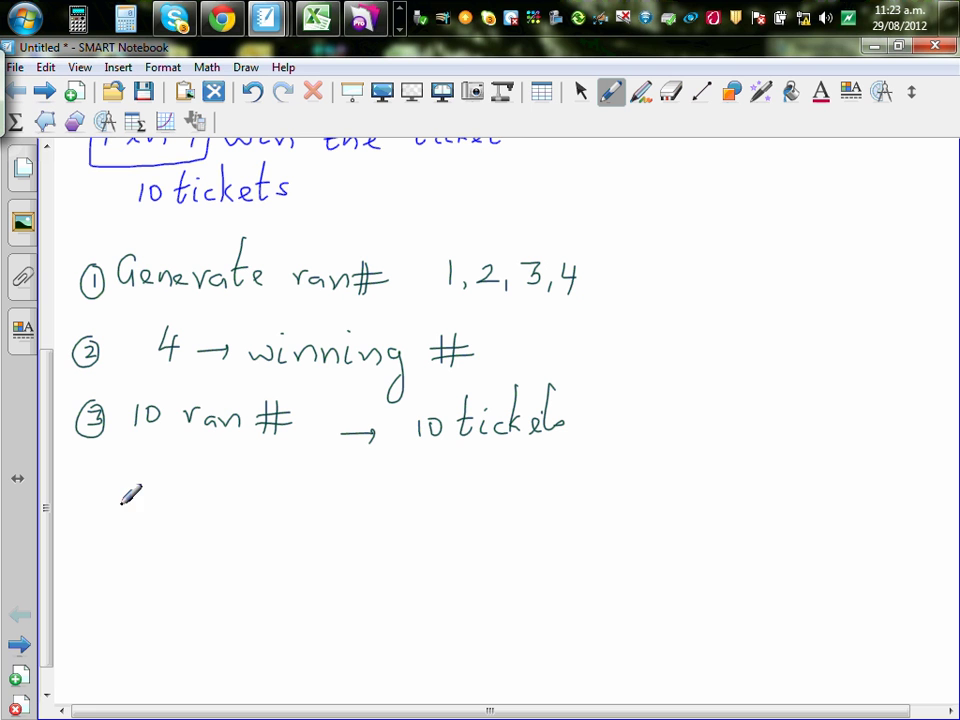
pyautogui.moveTo(122, 492)
pyautogui.mouseDown()
pyautogui.moveTo(122, 506)
pyautogui.moveTo(154, 497)
pyautogui.moveTo(147, 507)
pyautogui.moveTo(168, 517)
pyautogui.mouseUp()
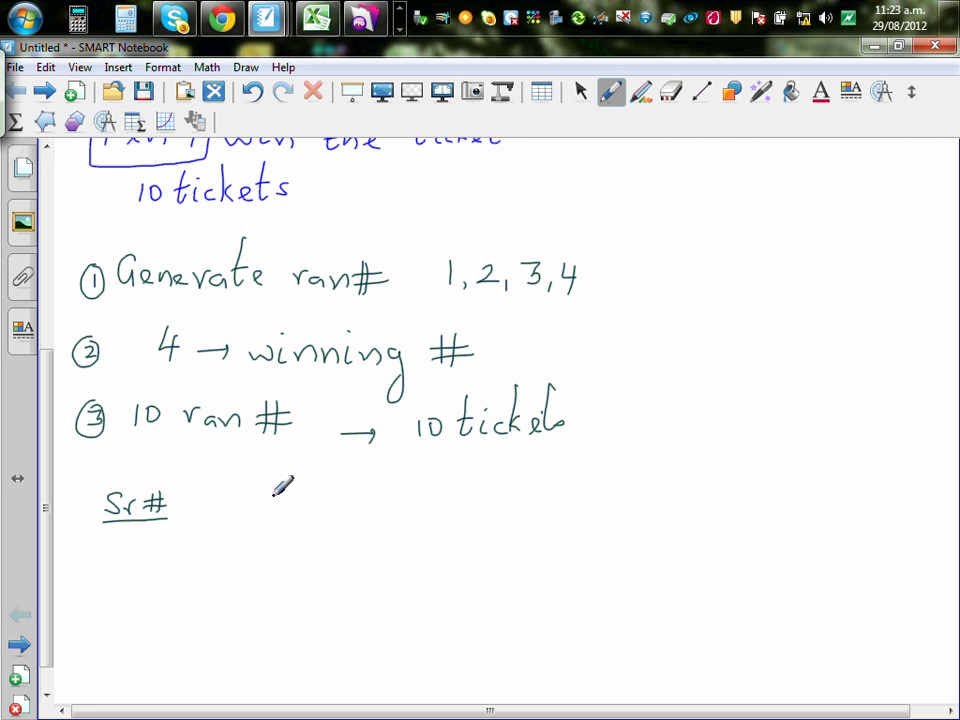
pyautogui.moveTo(268, 488)
pyautogui.mouseDown()
pyautogui.moveTo(270, 498)
pyautogui.moveTo(343, 499)
pyautogui.mouseUp()
pyautogui.moveTo(263, 518); pyautogui.dragTo(348, 519)
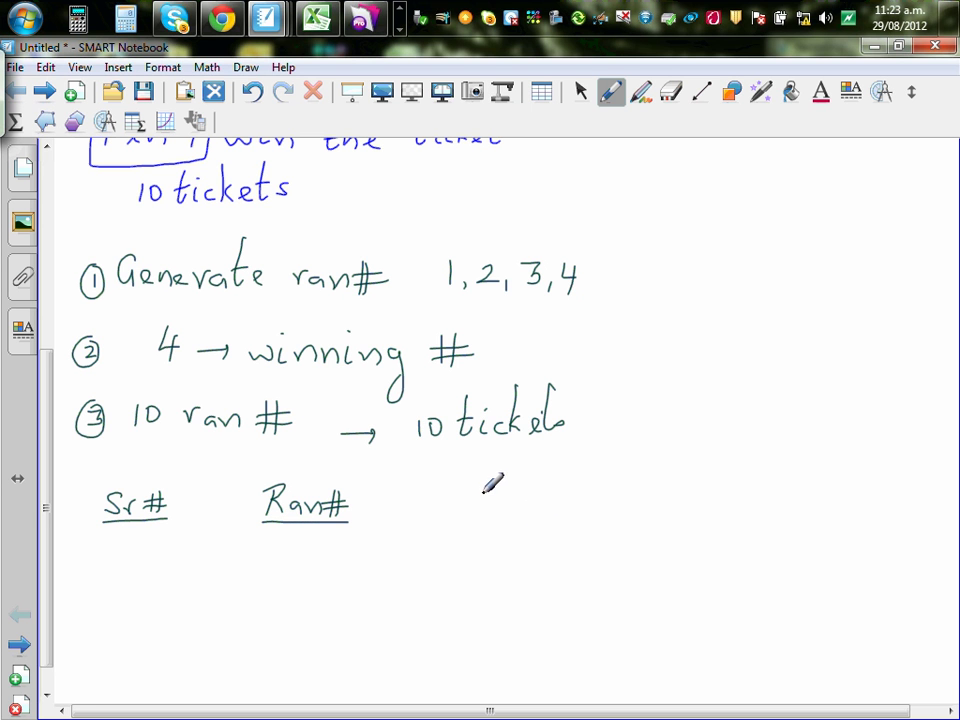
# Write and underline the '# of winning ticket' heading, erasing a stray # sign
pyautogui.moveTo(481, 492); pyautogui.dragTo(475, 514)
pyautogui.moveTo(495, 492)
pyautogui.mouseDown()
pyautogui.moveTo(489, 514)
pyautogui.moveTo(501, 499)
pyautogui.mouseUp()
pyautogui.moveTo(468, 509)
pyautogui.mouseDown()
pyautogui.moveTo(677, 499)
pyautogui.moveTo(660, 545)
pyautogui.mouseUp()
pyautogui.moveTo(697, 486); pyautogui.dragTo(692, 514)
pyautogui.moveTo(707, 484)
pyautogui.mouseDown()
pyautogui.moveTo(702, 512)
pyautogui.moveTo(718, 492)
pyautogui.mouseUp()
pyautogui.moveTo(685, 505); pyautogui.dragTo(716, 502)
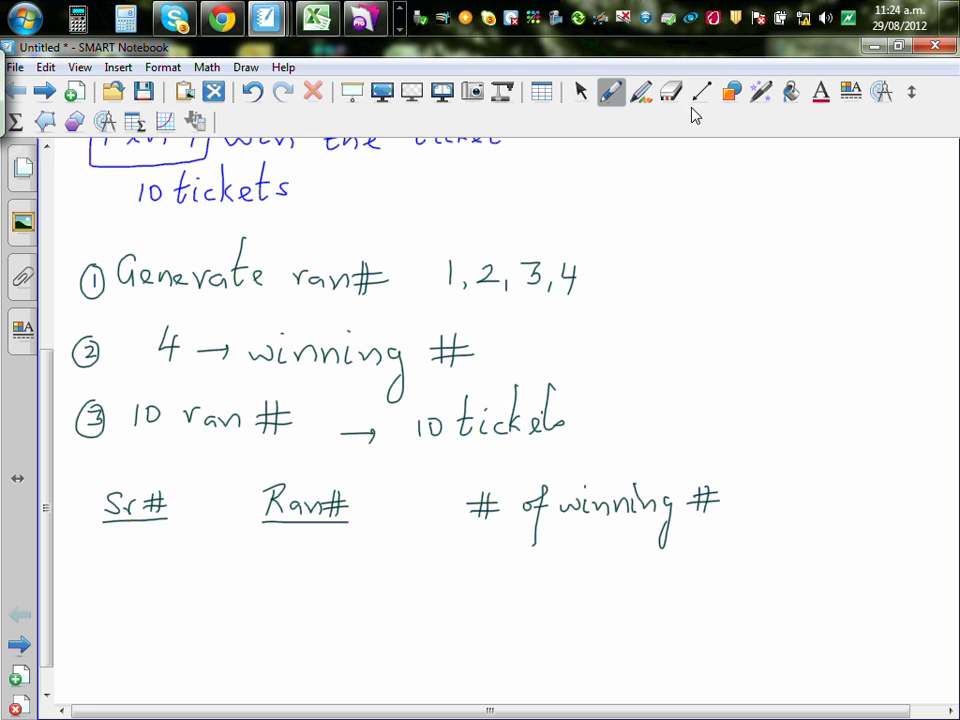
pyautogui.click(671, 91)
pyautogui.moveTo(707, 499)
pyautogui.mouseDown()
pyautogui.moveTo(694, 493)
pyautogui.moveTo(705, 512)
pyautogui.moveTo(765, 513)
pyautogui.moveTo(769, 490)
pyautogui.mouseUp()
pyautogui.click(611, 91)
pyautogui.moveTo(470, 533); pyautogui.dragTo(742, 531)
# Write and underline the ✓/x heading, then write serial number 1 under Sr#
pyautogui.moveTo(810, 491)
pyautogui.mouseDown()
pyautogui.moveTo(835, 486)
pyautogui.moveTo(845, 520)
pyautogui.mouseUp()
pyautogui.moveTo(870, 478); pyautogui.dragTo(888, 496)
pyautogui.moveTo(888, 478); pyautogui.dragTo(870, 496)
pyautogui.moveTo(806, 515); pyautogui.dragTo(900, 512)
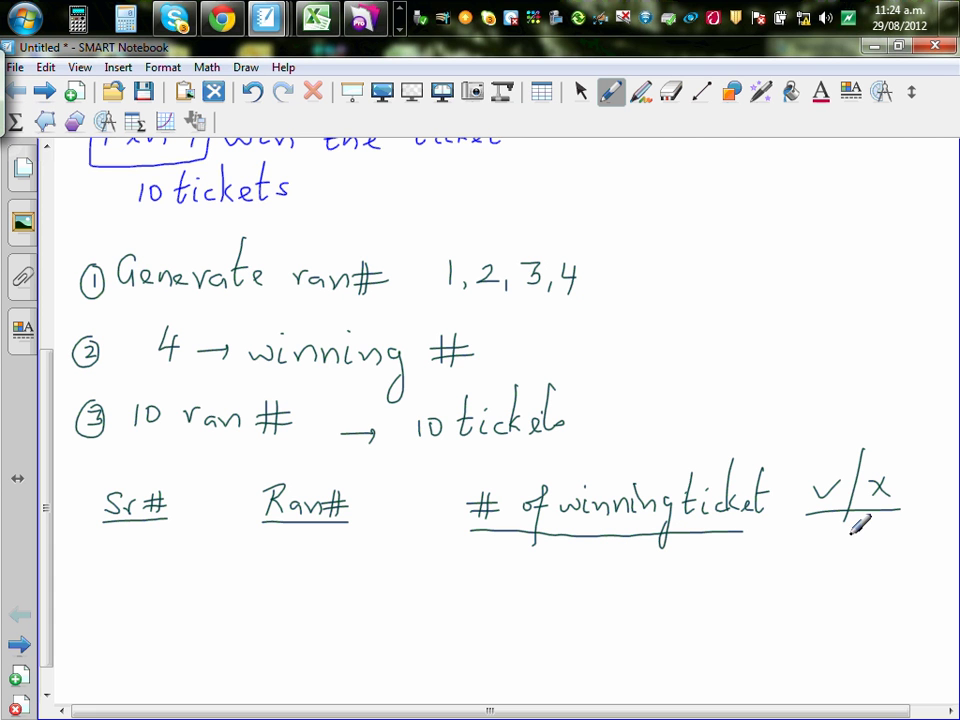
pyautogui.moveTo(135, 546); pyautogui.dragTo(134, 572)
# In the Casio emulator's RUN-MAT mode, insert Ran# from the OPTN PROB menu
pyautogui.click(98, 25)
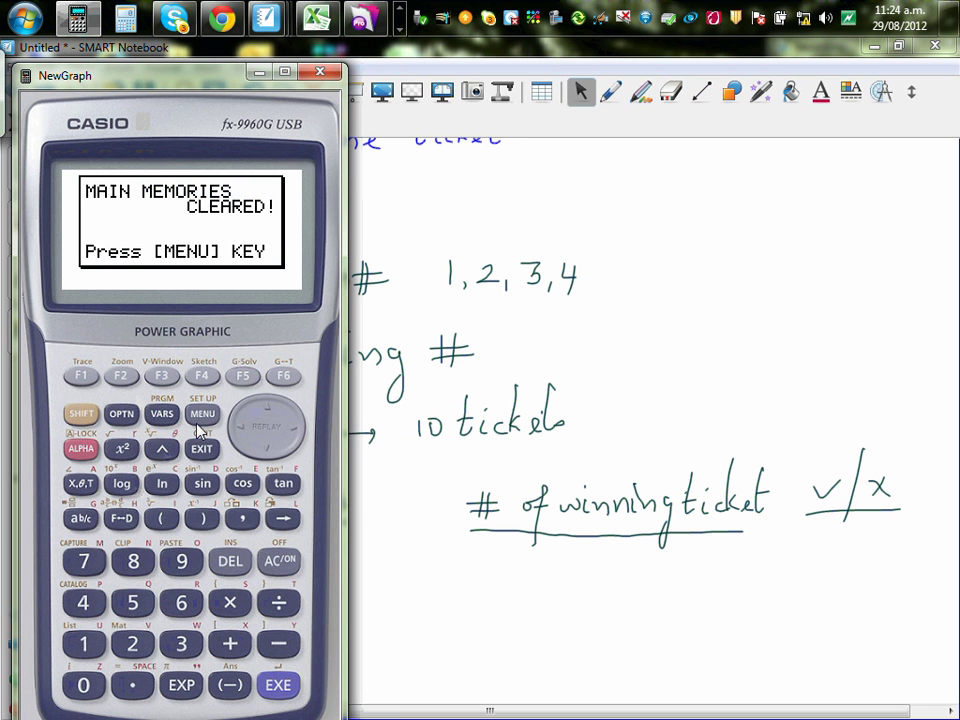
pyautogui.click(194, 420)
pyautogui.click(93, 643)
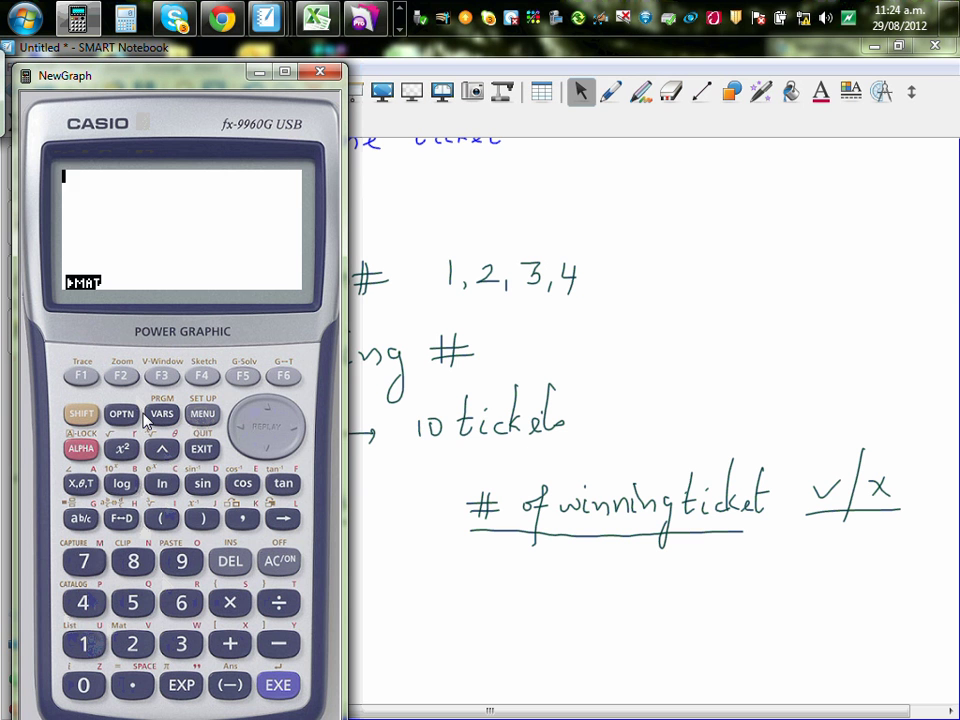
pyautogui.click(121, 416)
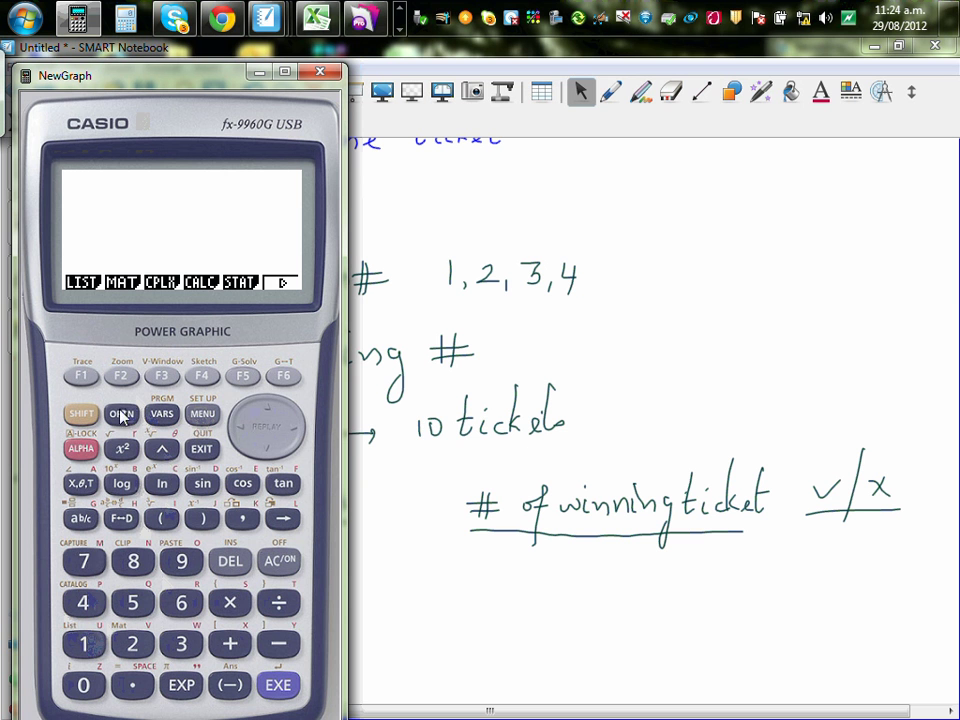
pyautogui.click(280, 378)
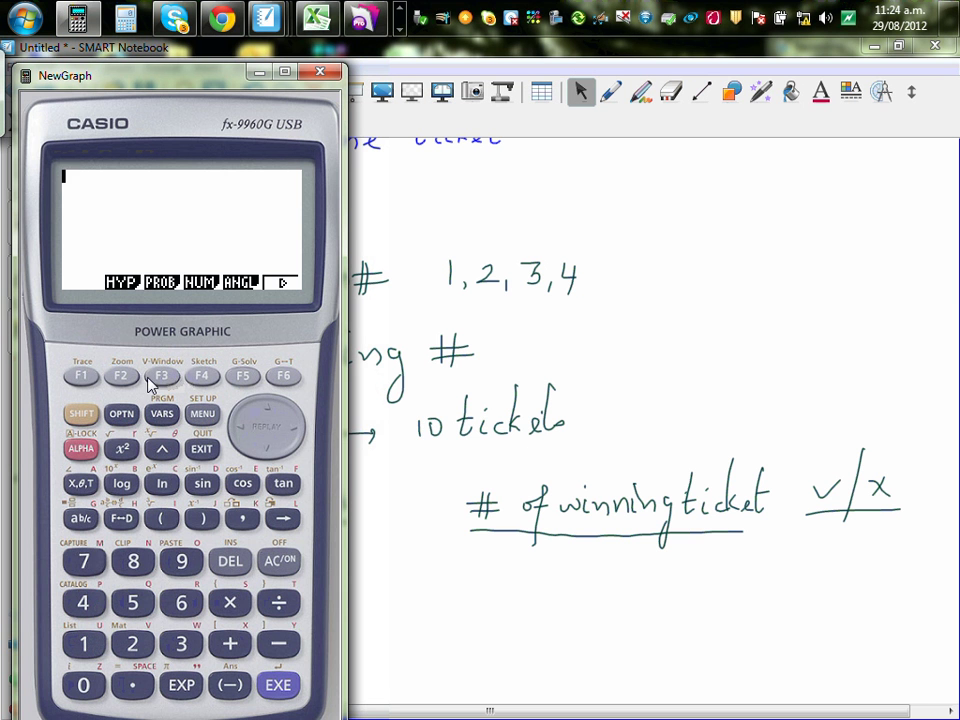
pyautogui.click(165, 380)
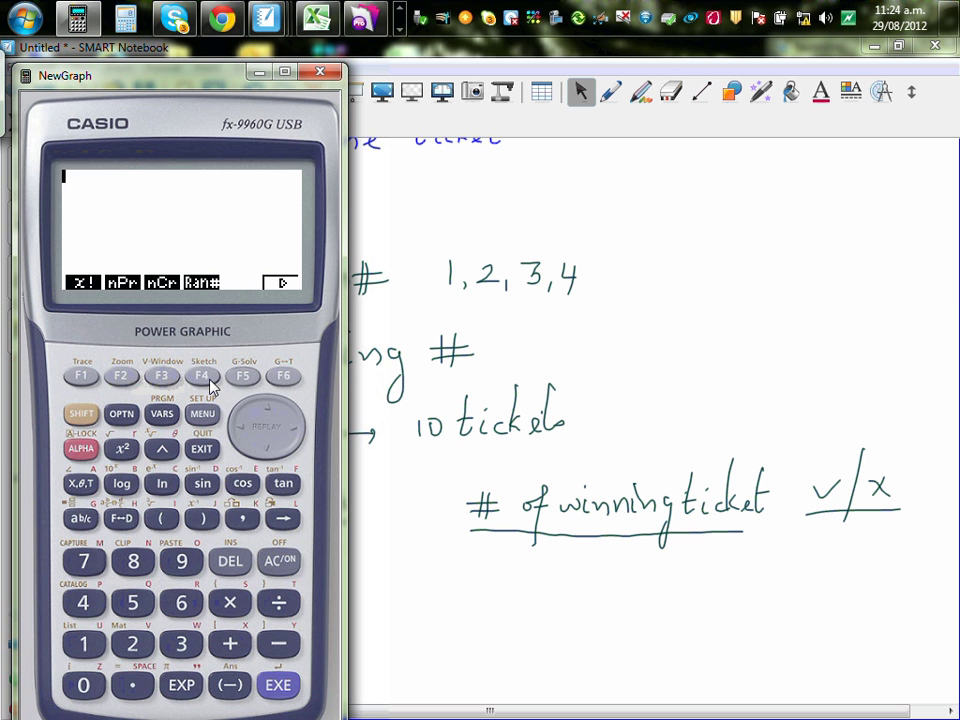
pyautogui.click(207, 381)
# Evaluate Ran# ×4+1 four times: 1.958045666, 1.081039728, 2.539119705, 3.959766306
pyautogui.click(230, 603)
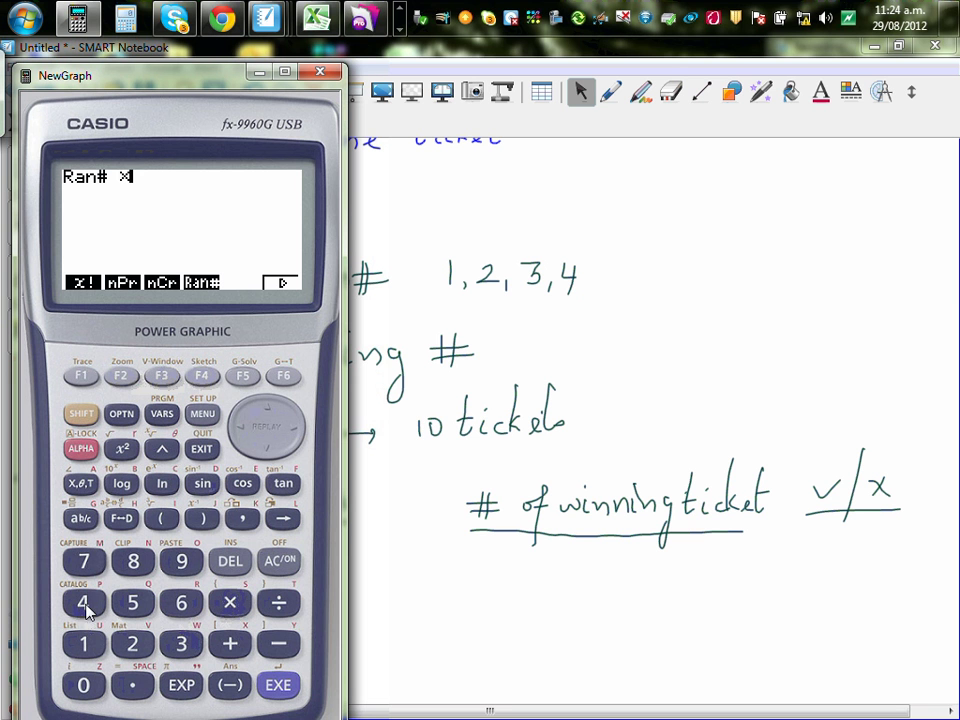
pyautogui.click(85, 605)
pyautogui.click(230, 645)
pyautogui.click(85, 644)
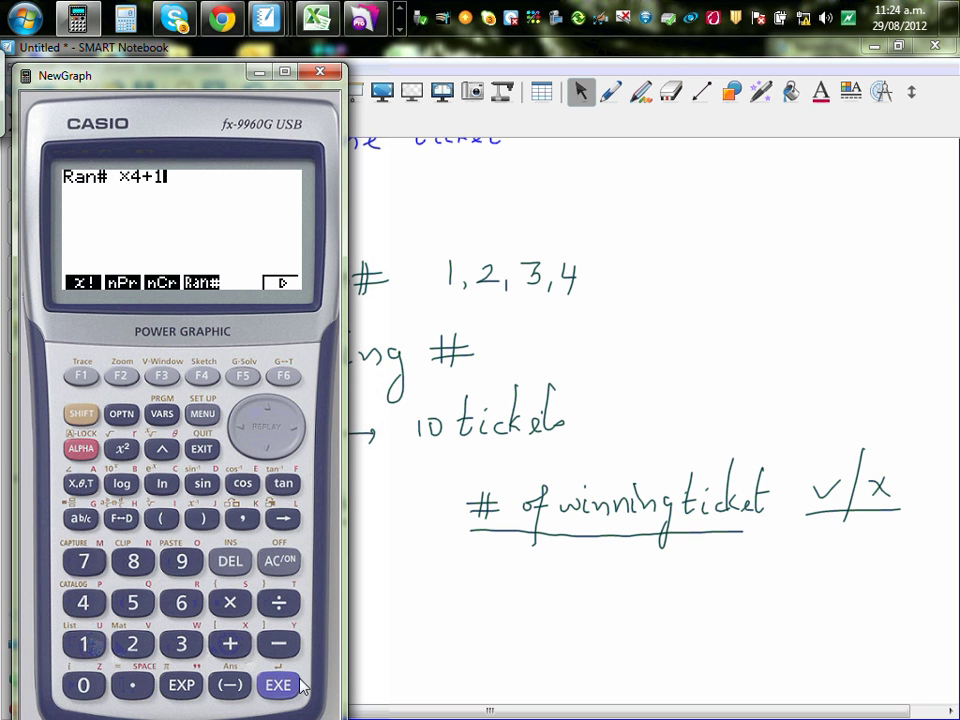
pyautogui.click(280, 686)
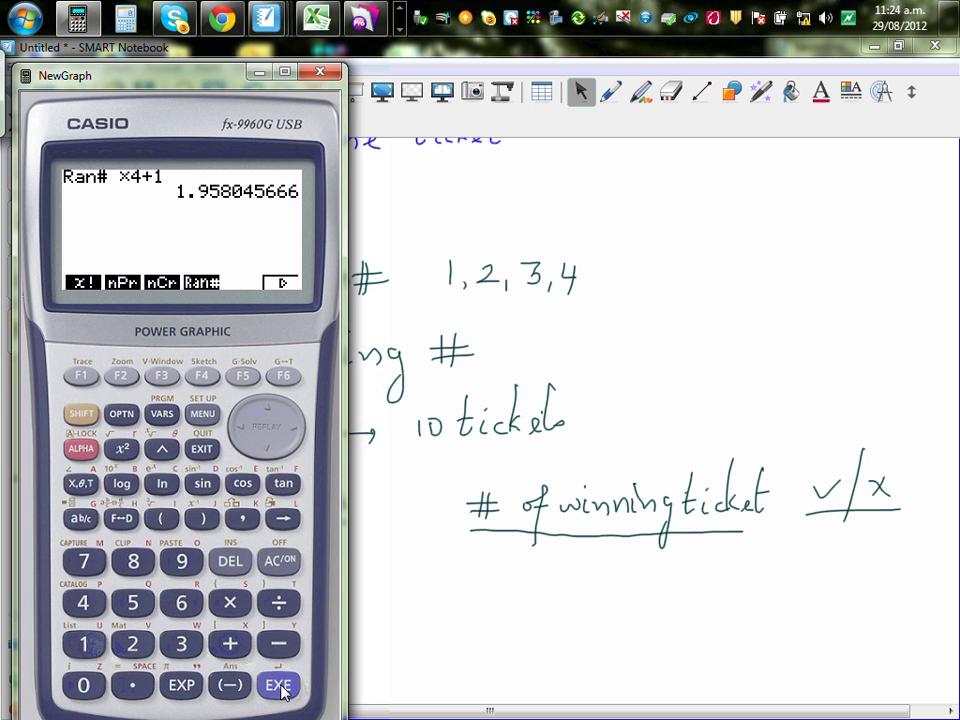
pyautogui.click(280, 686)
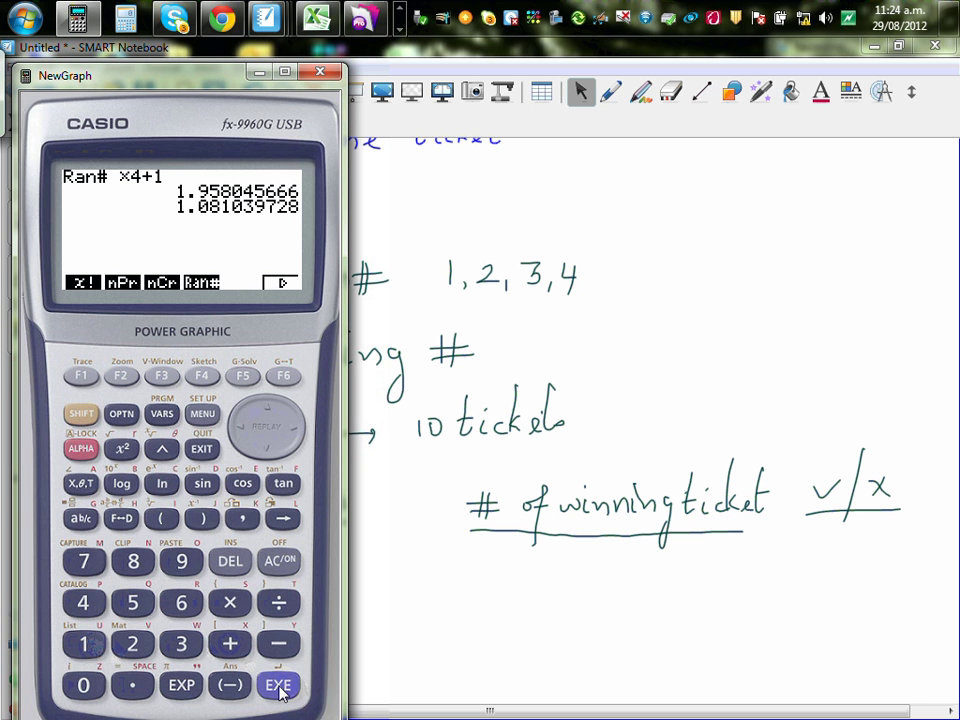
pyautogui.click(280, 686)
pyautogui.click(280, 686)
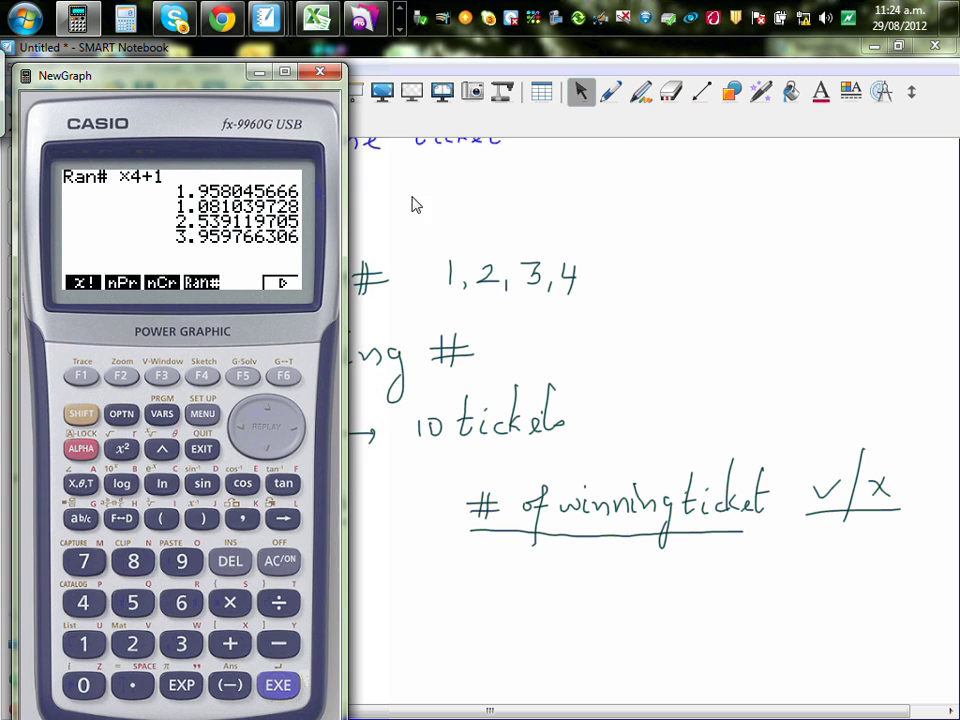
pyautogui.click(612, 93)
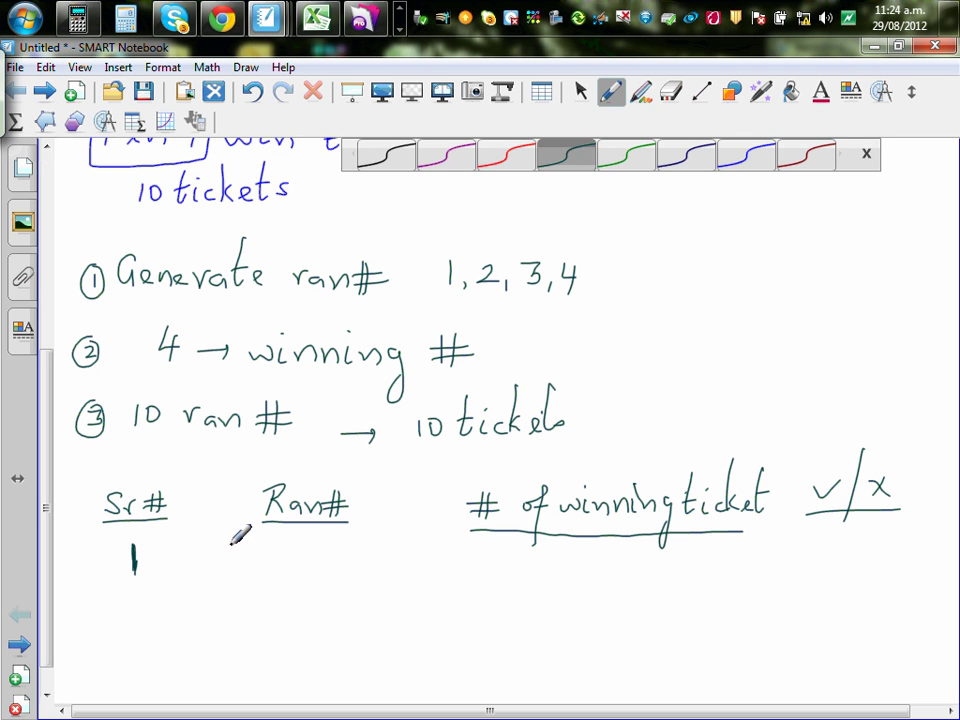
# Write 1123 under Ran#, generate four more values, and extend it to 11234242
pyautogui.moveTo(232, 542)
pyautogui.mouseDown()
pyautogui.moveTo(231, 552)
pyautogui.moveTo(263, 555)
pyautogui.moveTo(292, 547)
pyautogui.moveTo(276, 556)
pyautogui.mouseUp()
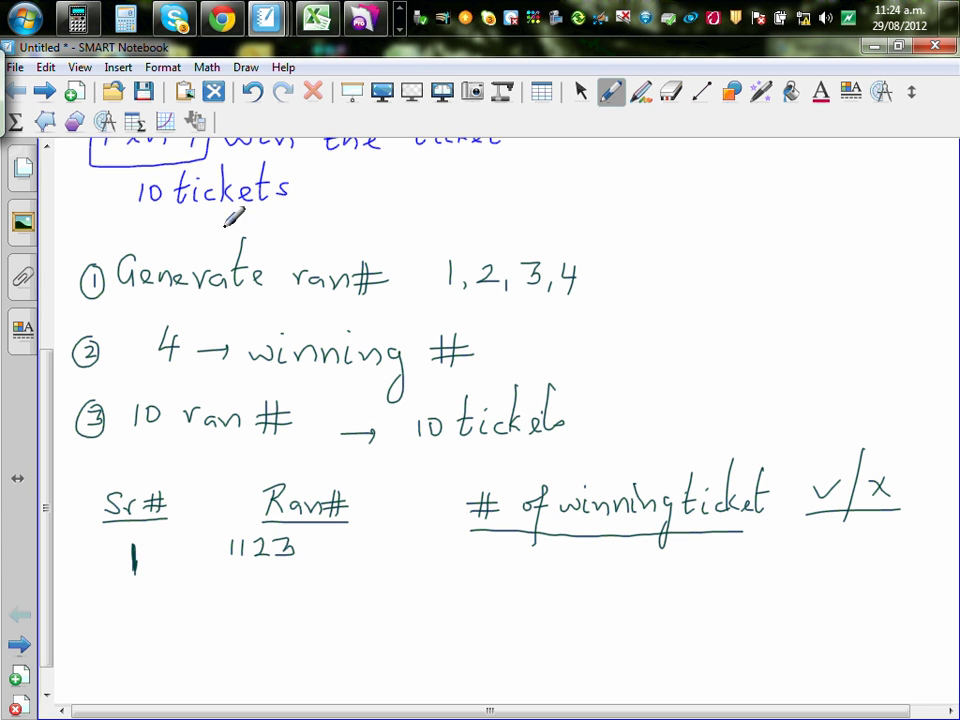
pyautogui.click(85, 18)
pyautogui.click(280, 689)
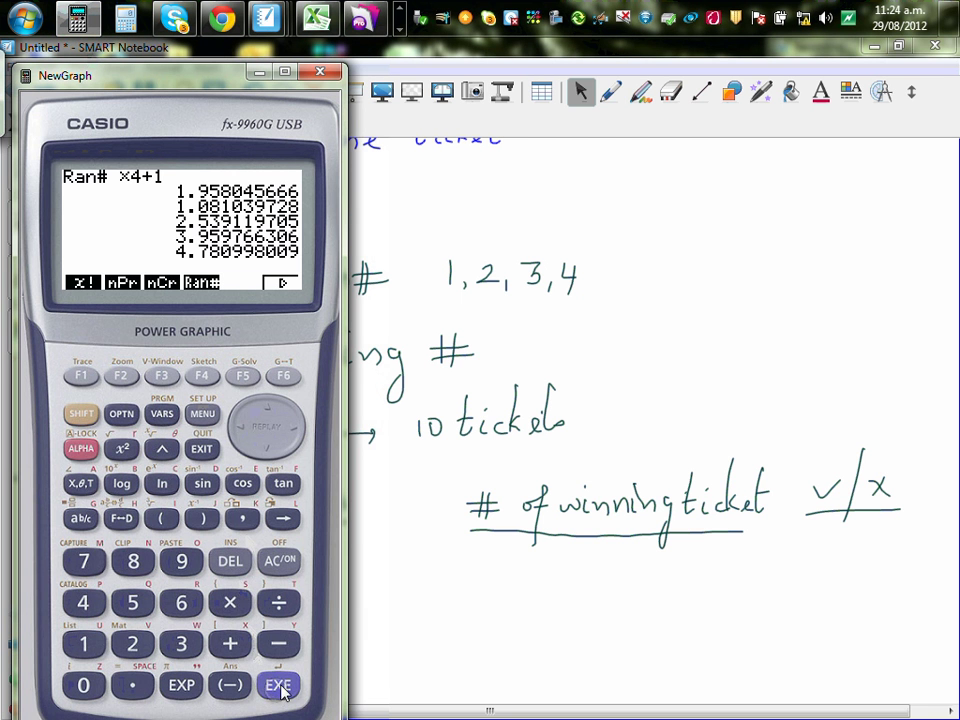
pyautogui.click(280, 689)
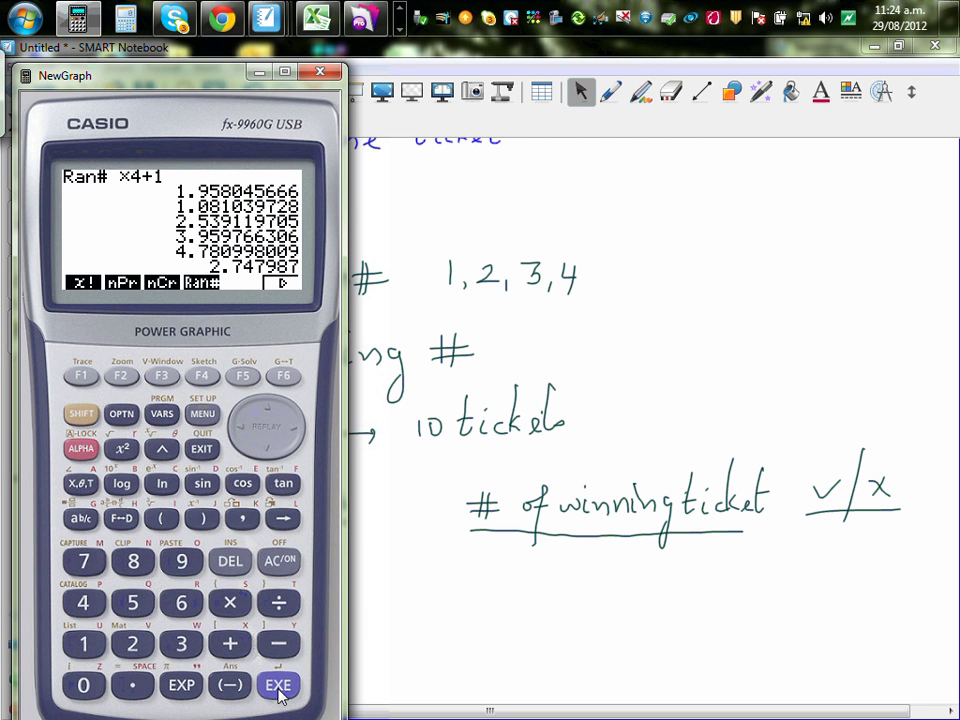
pyautogui.click(280, 689)
pyautogui.click(280, 687)
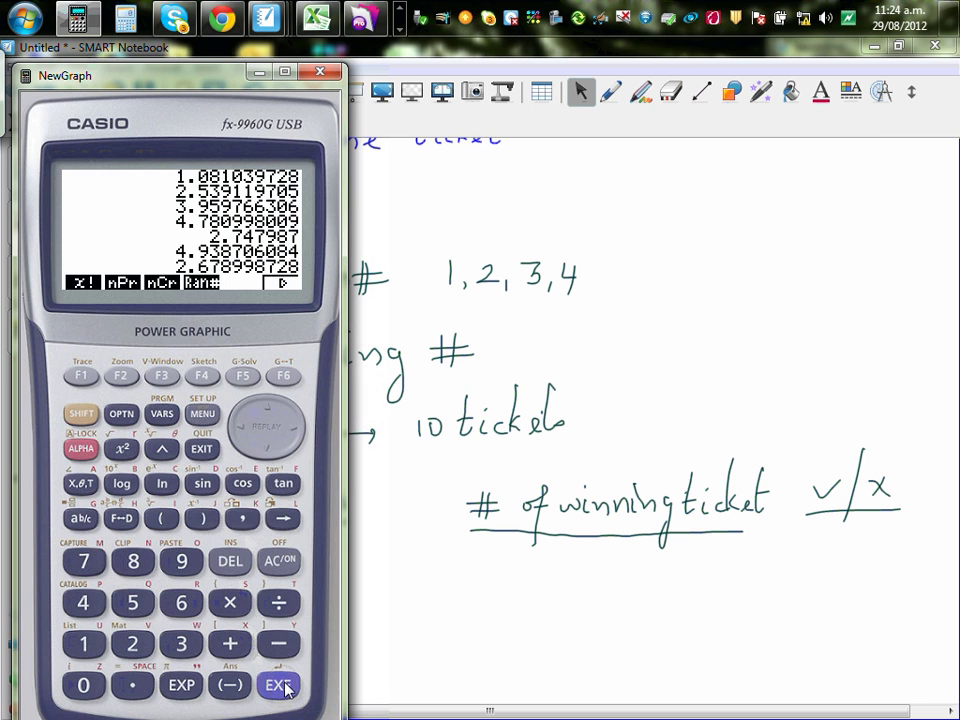
pyautogui.click(612, 92)
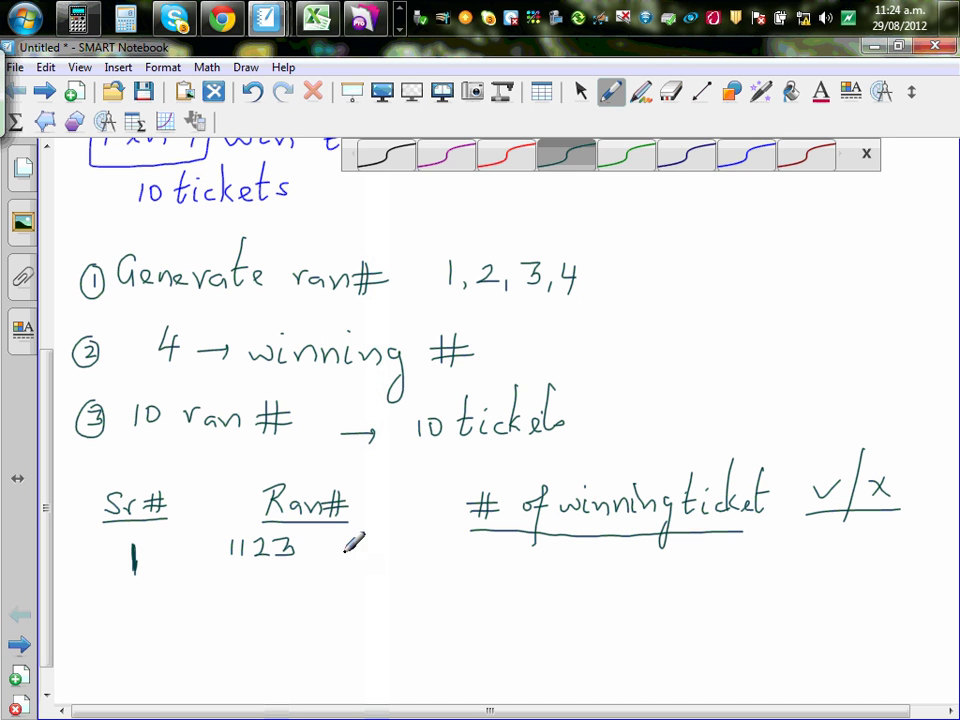
pyautogui.moveTo(306, 536)
pyautogui.mouseDown()
pyautogui.moveTo(326, 556)
pyautogui.moveTo(375, 556)
pyautogui.mouseUp()
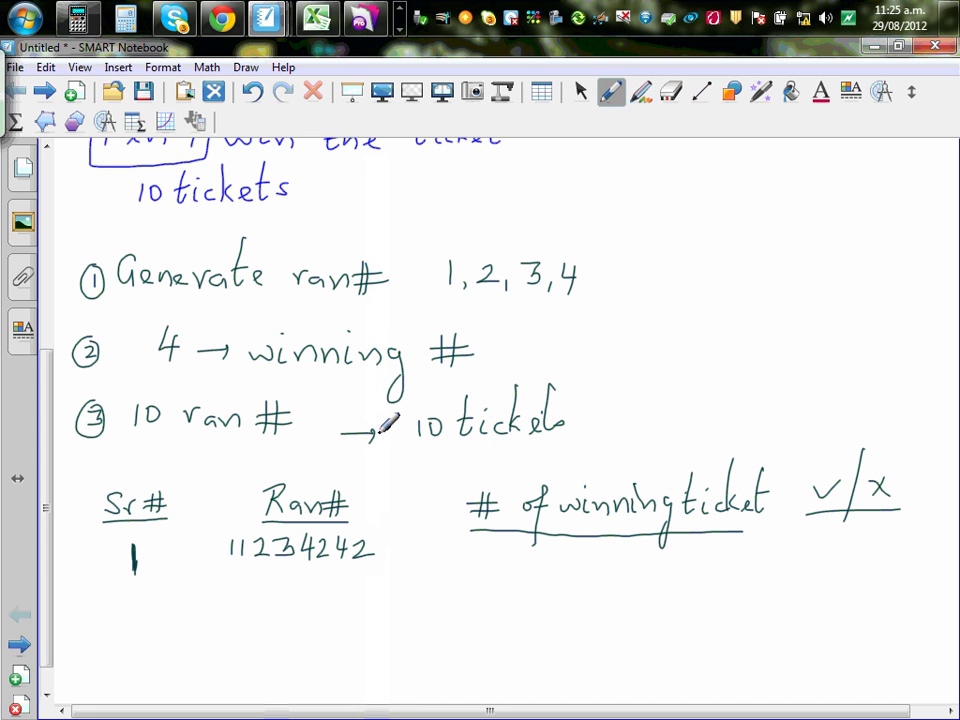
pyautogui.click(78, 18)
pyautogui.click(280, 688)
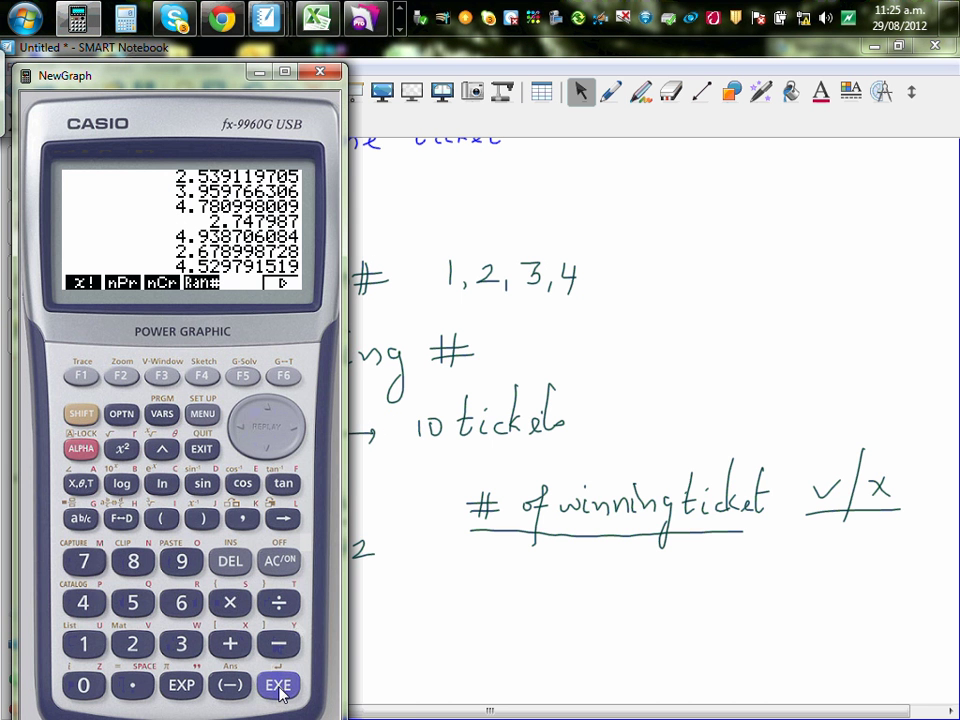
pyautogui.click(280, 688)
pyautogui.click(612, 92)
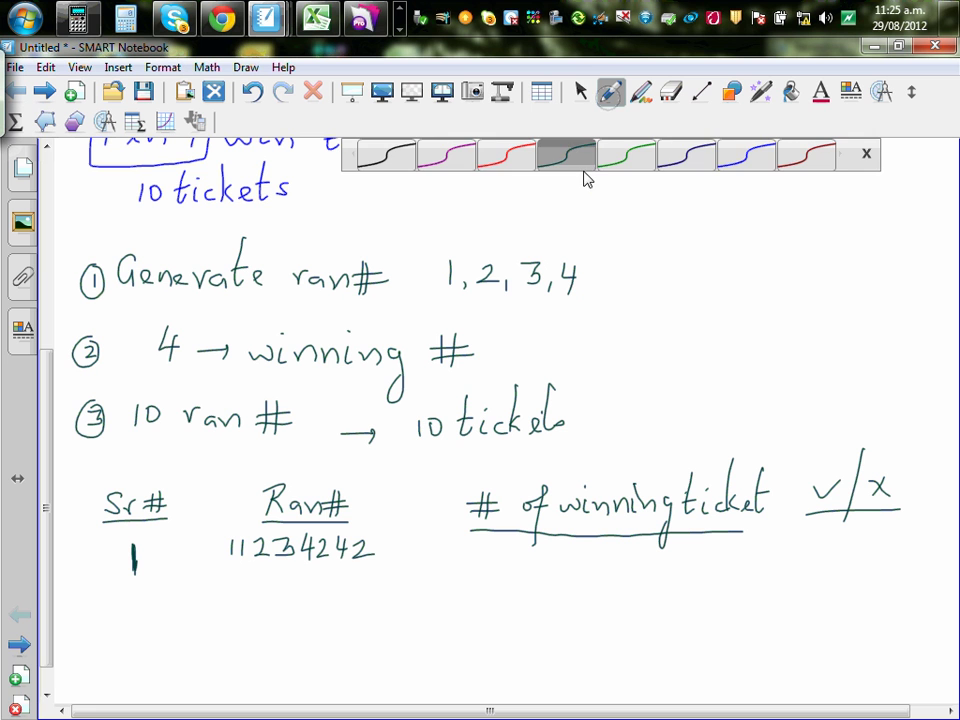
pyautogui.moveTo(378, 538)
pyautogui.mouseDown()
pyautogui.moveTo(400, 540)
pyautogui.moveTo(415, 557)
pyautogui.mouseUp()
pyautogui.click(610, 92)
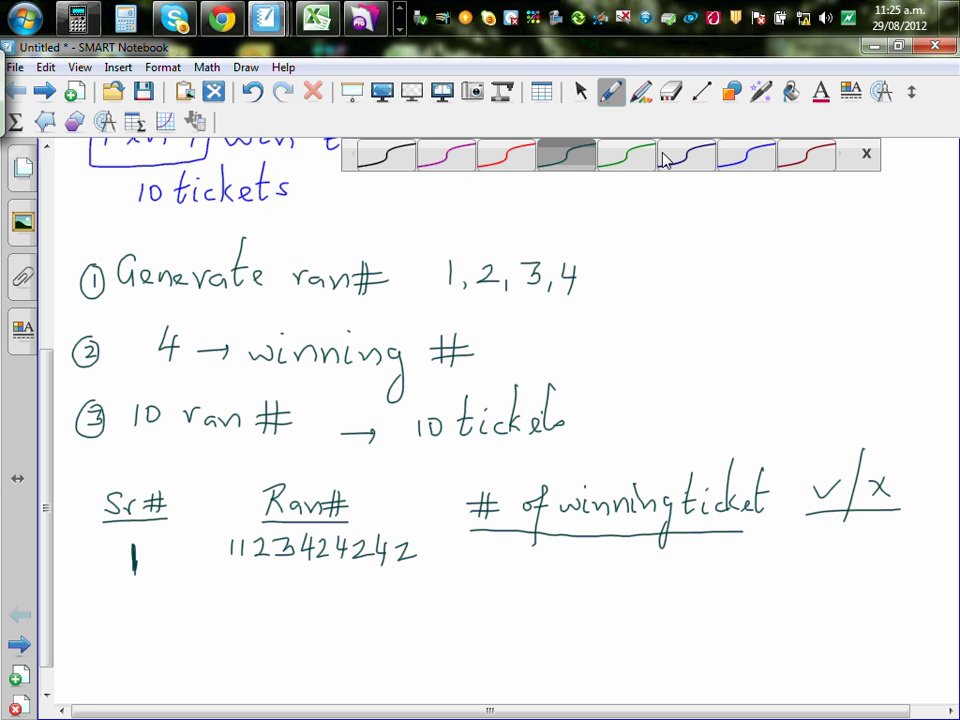
pyautogui.click(626, 155)
# Underline the three 4s in green, write 3 winning tickets, and tick the ✓/x column
pyautogui.moveTo(300, 566); pyautogui.dragTo(388, 566)
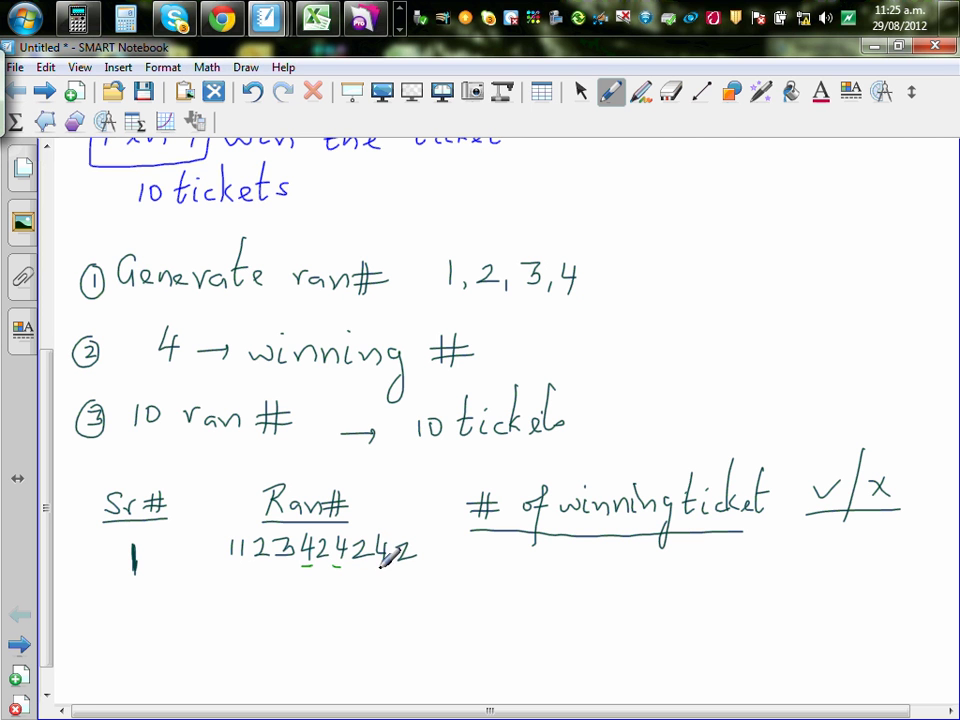
pyautogui.moveTo(610, 552)
pyautogui.mouseDown()
pyautogui.moveTo(622, 554)
pyautogui.moveTo(614, 573)
pyautogui.mouseUp()
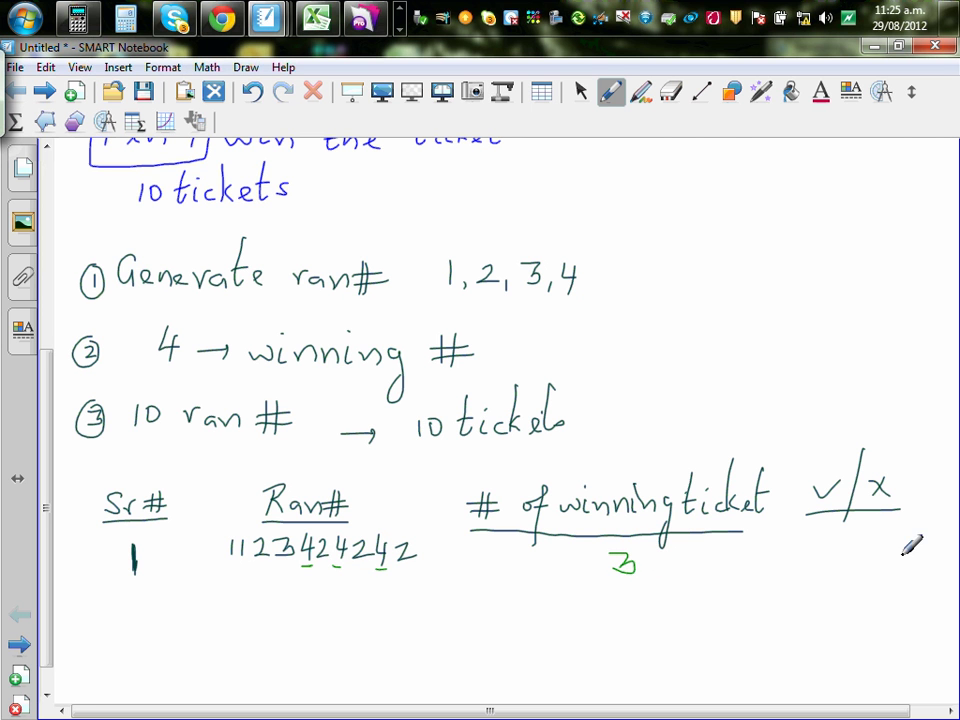
pyautogui.moveTo(842, 537); pyautogui.dragTo(876, 527)
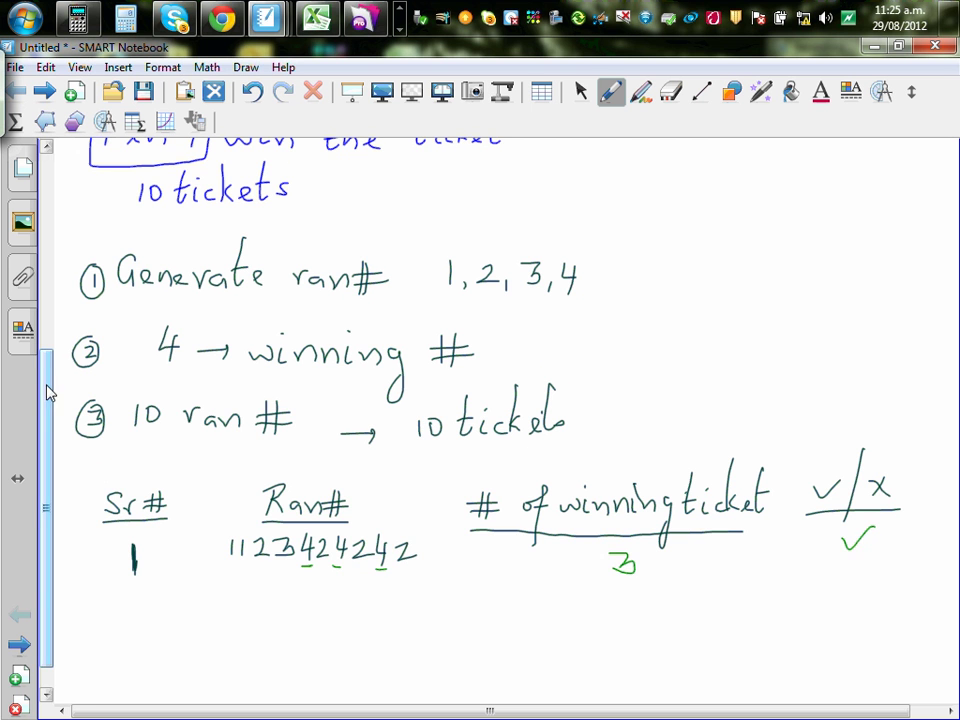
pyautogui.scroll(-1, 50, 400)
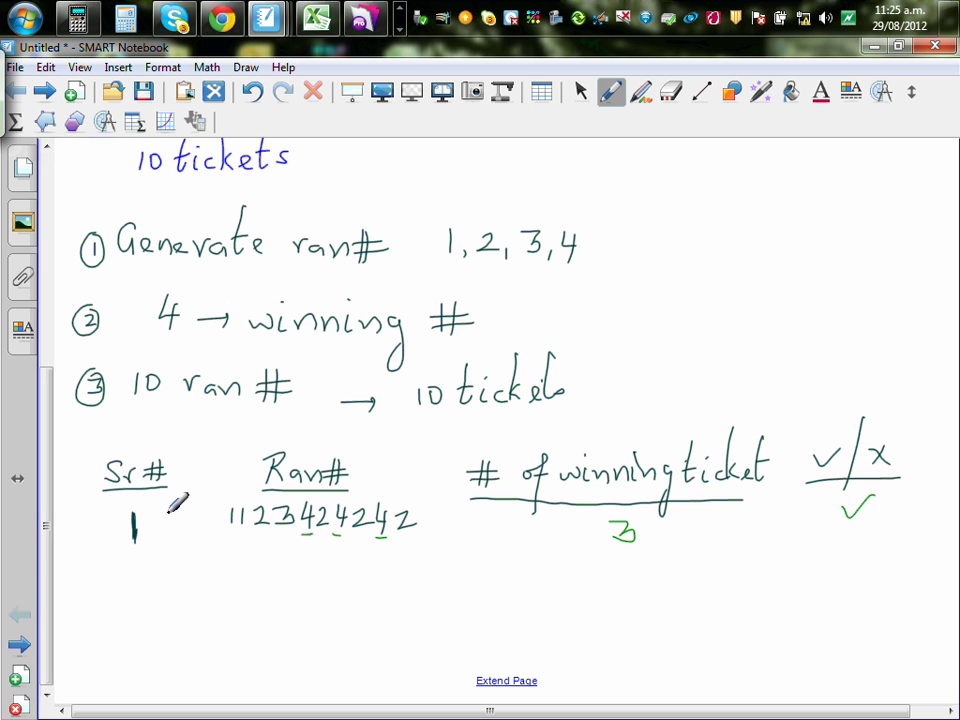